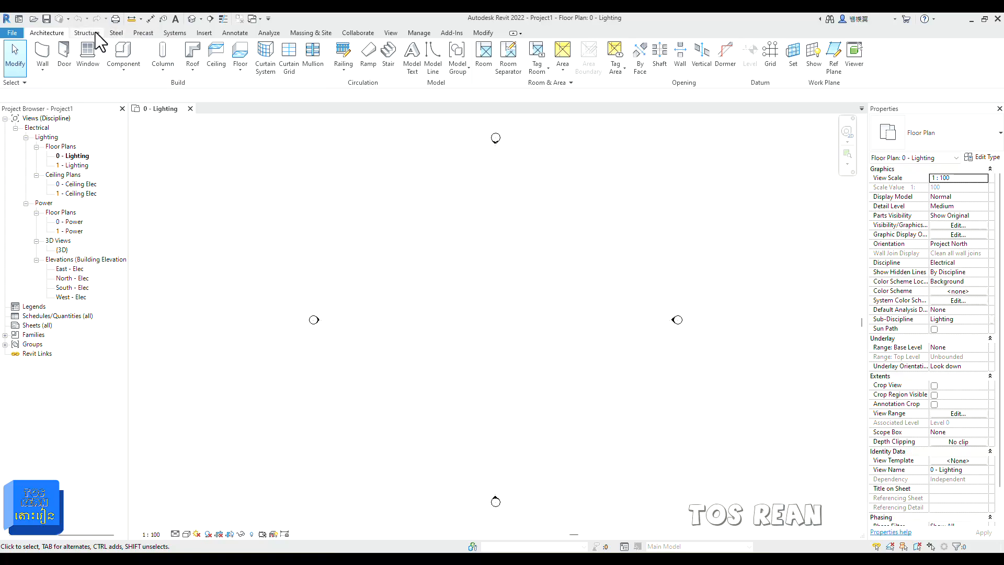
Link the Revit model Lession 00.rvt into the project with Auto - Center to Center positioning.
left_click(204, 33)
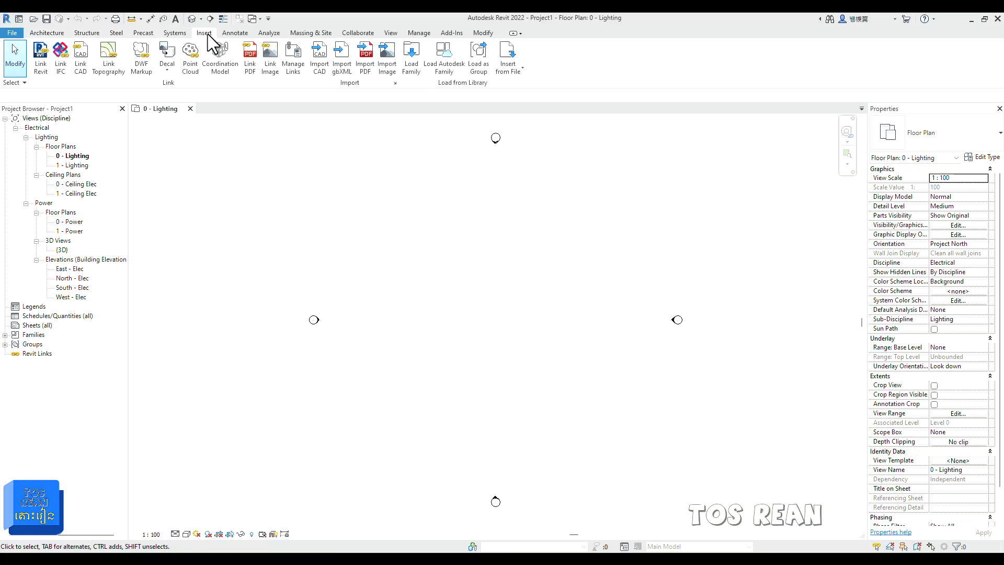
left_click(43, 67)
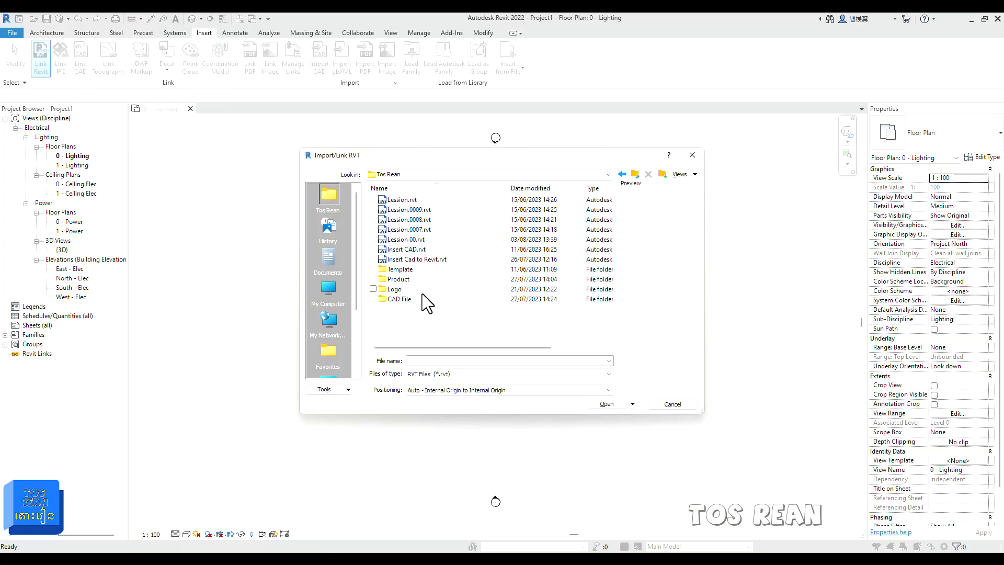
left_click(453, 241)
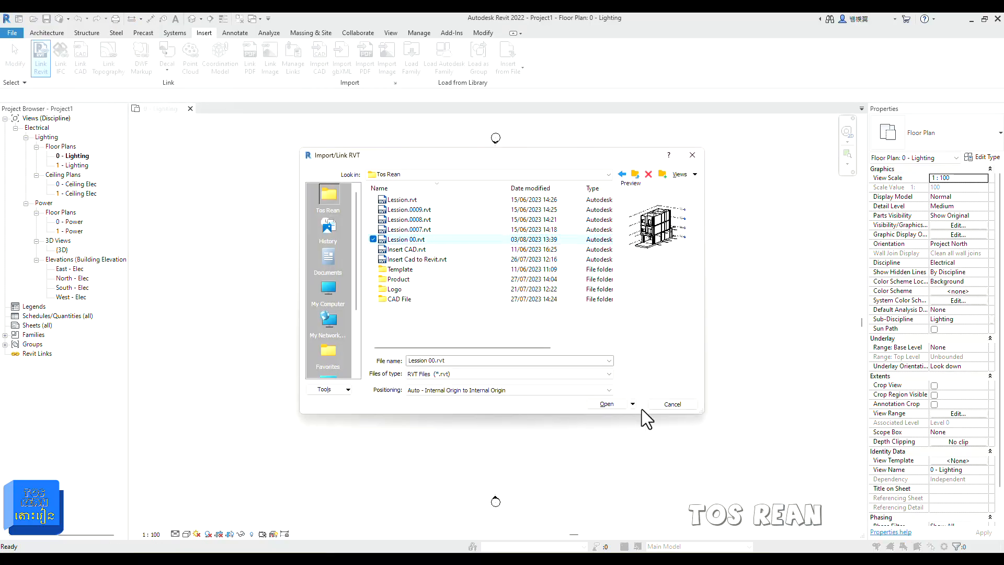
left_click(553, 392)
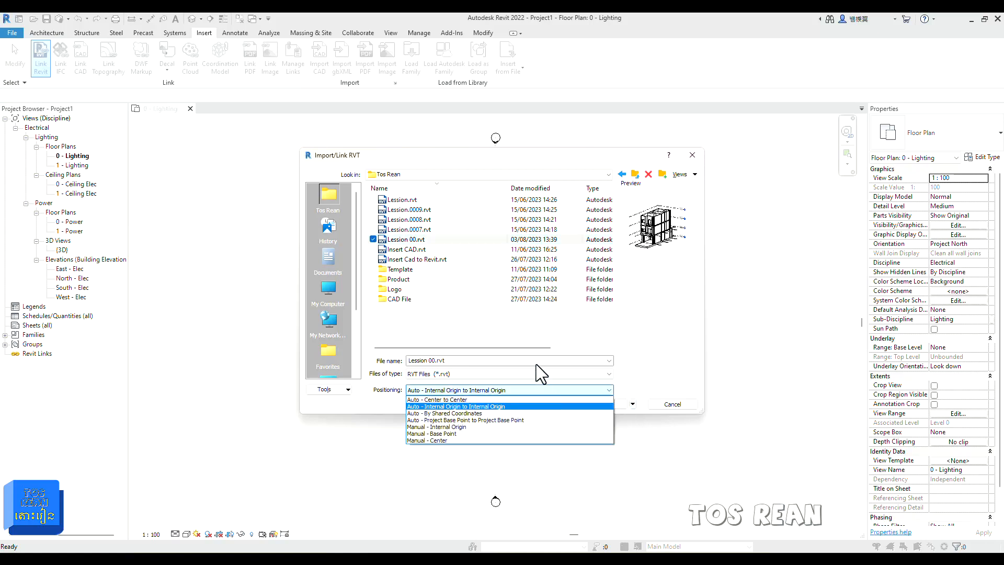
left_click(450, 399)
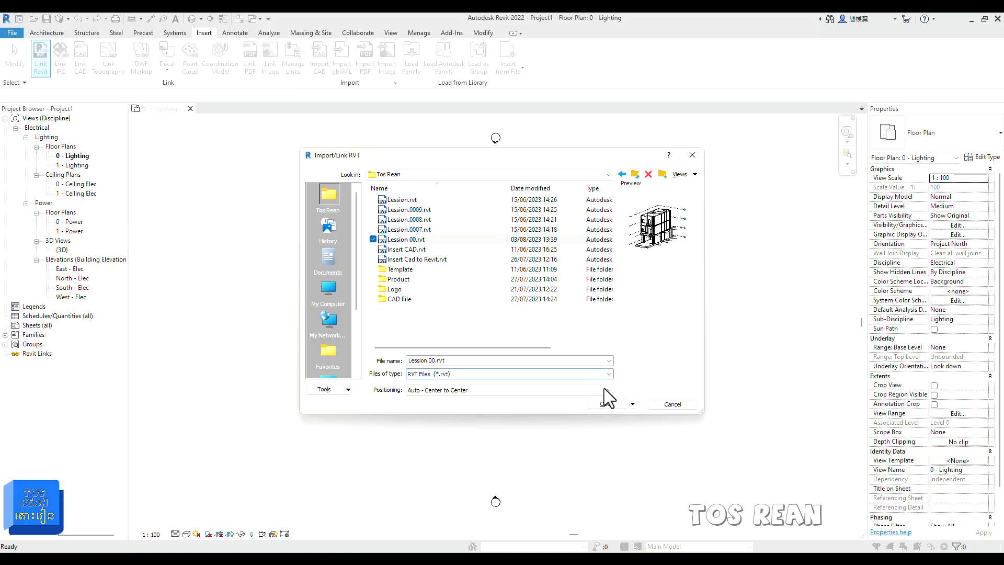
left_click(606, 404)
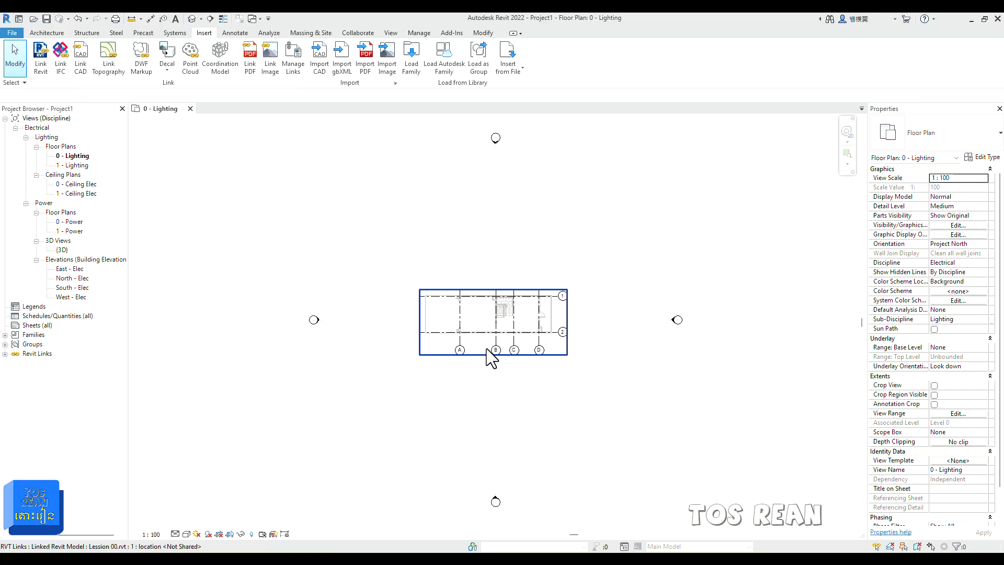
Open the 0 - Ceiling Elec ceiling plan of the linked building.
scroll(486, 349, "up", 2)
middle_click_drag(460, 406, 404, 396)
scroll(444, 303, "up", 2)
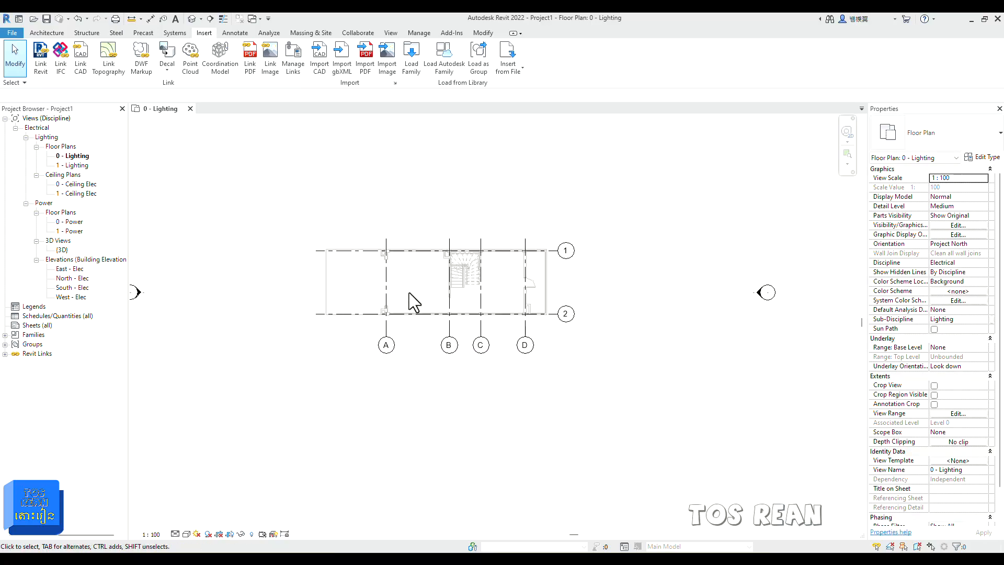
scroll(410, 293, "up", 4)
middle_click_drag(434, 253, 286, 188)
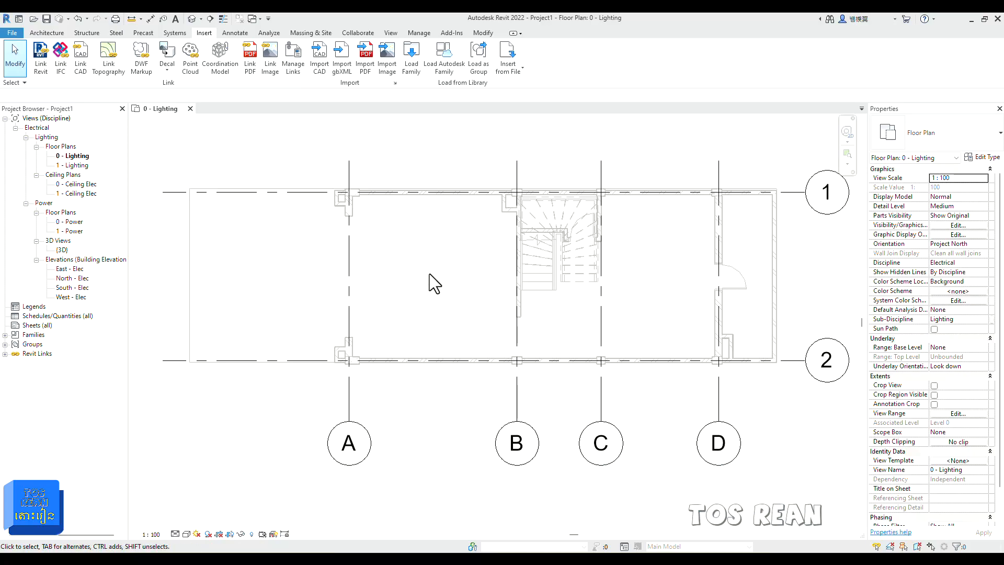
double_click(80, 184)
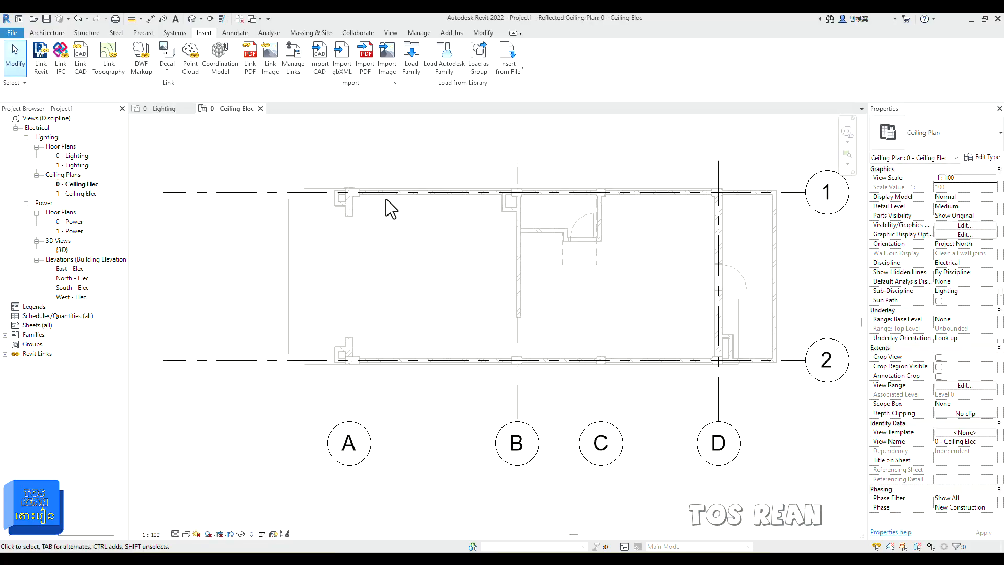
scroll(392, 208, "up", 1)
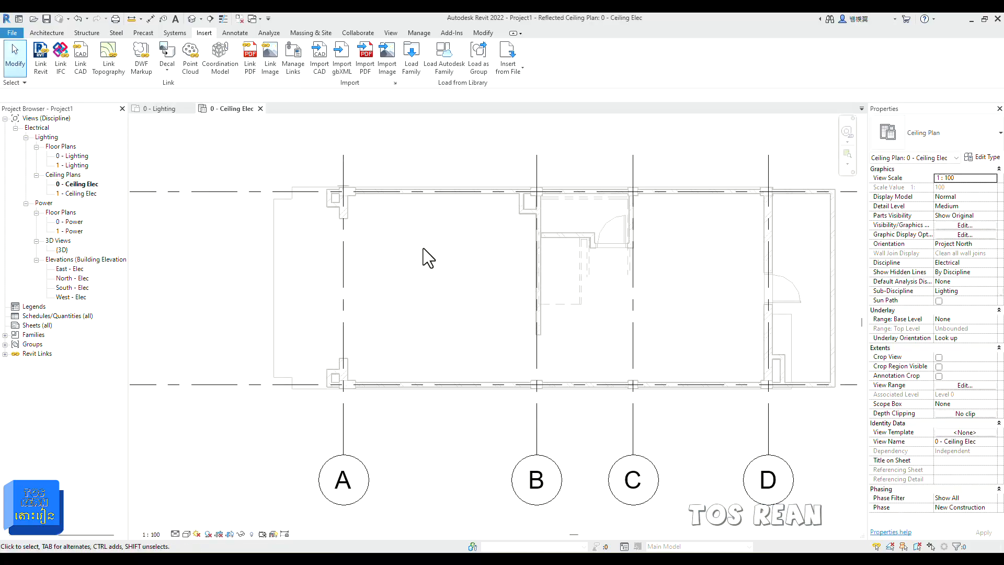
Start a sketched 600 x 600mm Grid ceiling and trace its boundary around the column corner at grids A and 1.
left_click(86, 33)
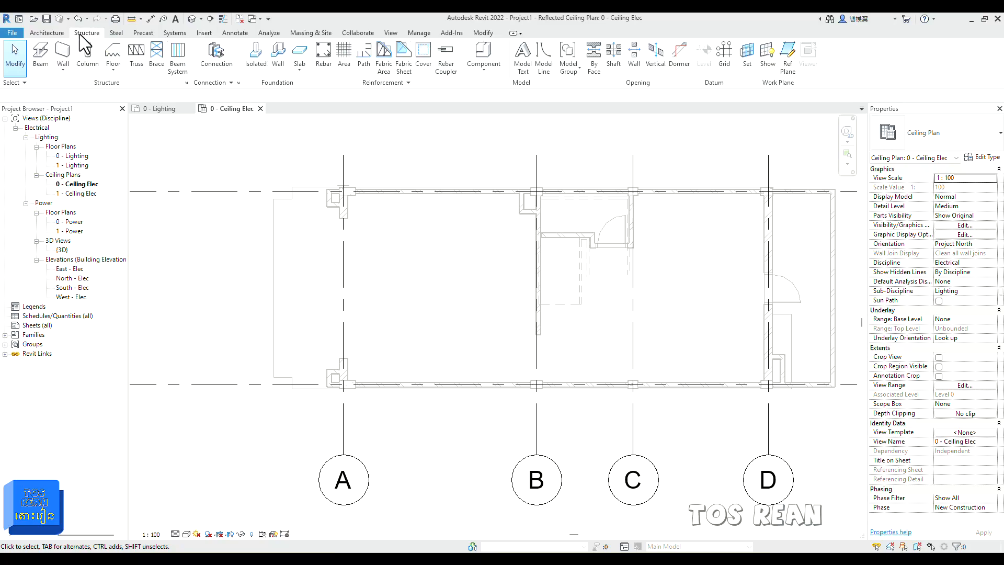
left_click(49, 33)
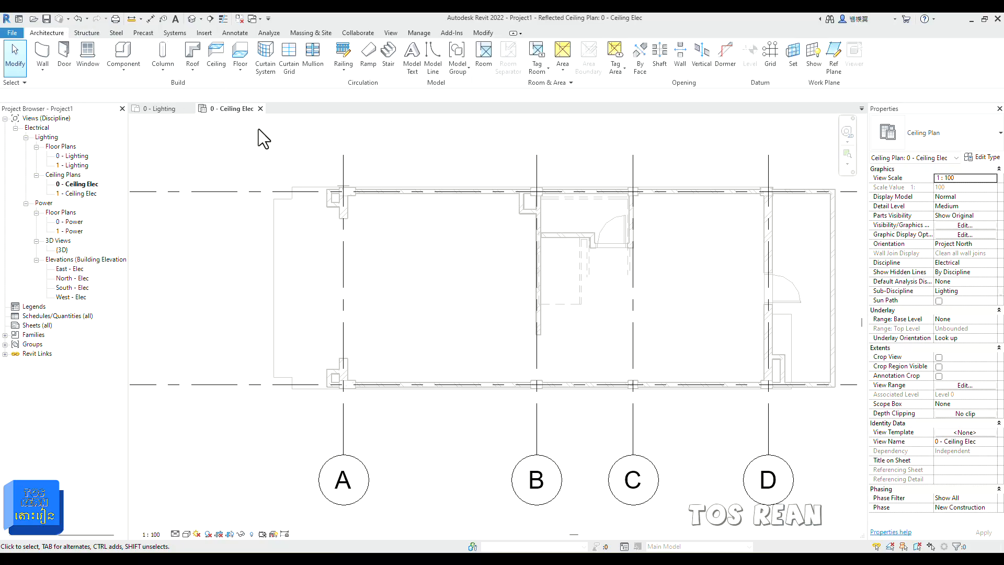
left_click(219, 54)
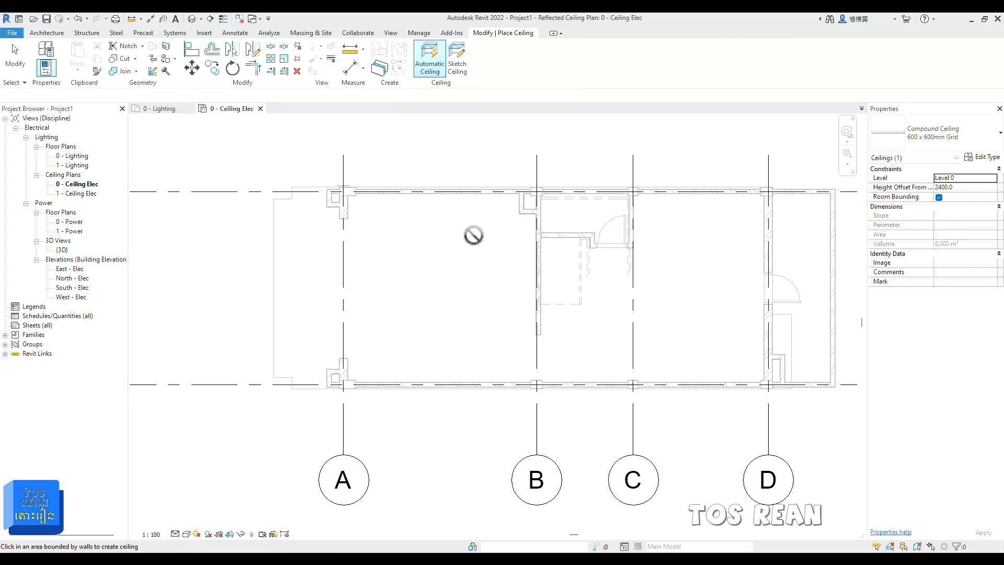
left_click(457, 62)
scroll(358, 253, "up", 4)
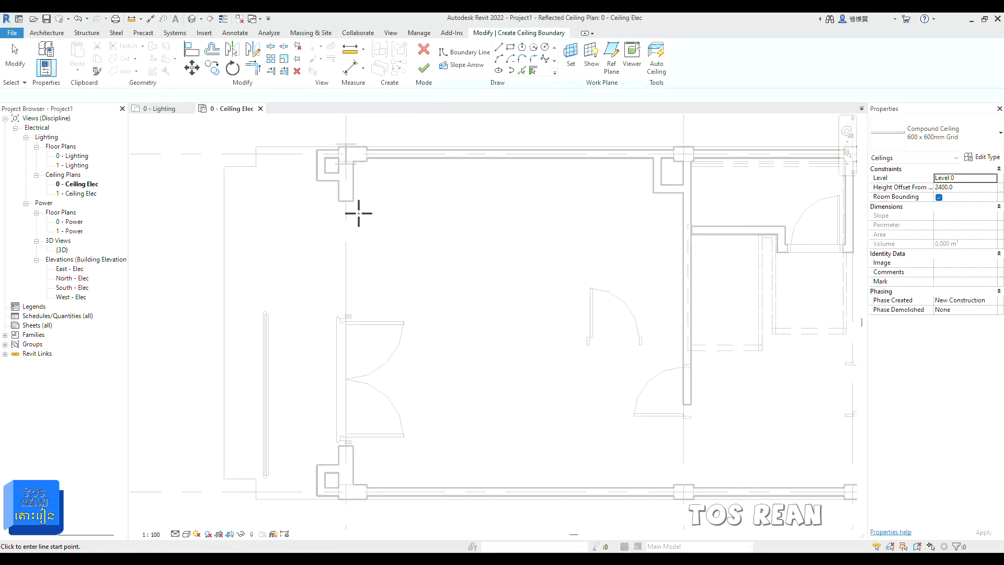
middle_click_drag(362, 207, 310, 186)
left_click(314, 145)
left_click(315, 191)
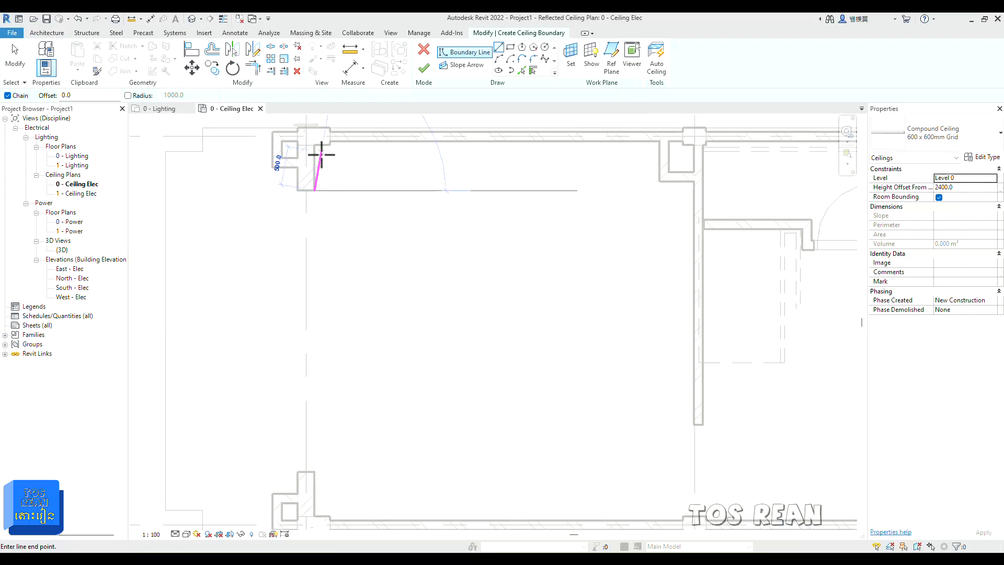
left_click(314, 148)
scroll(334, 149, "up", 3)
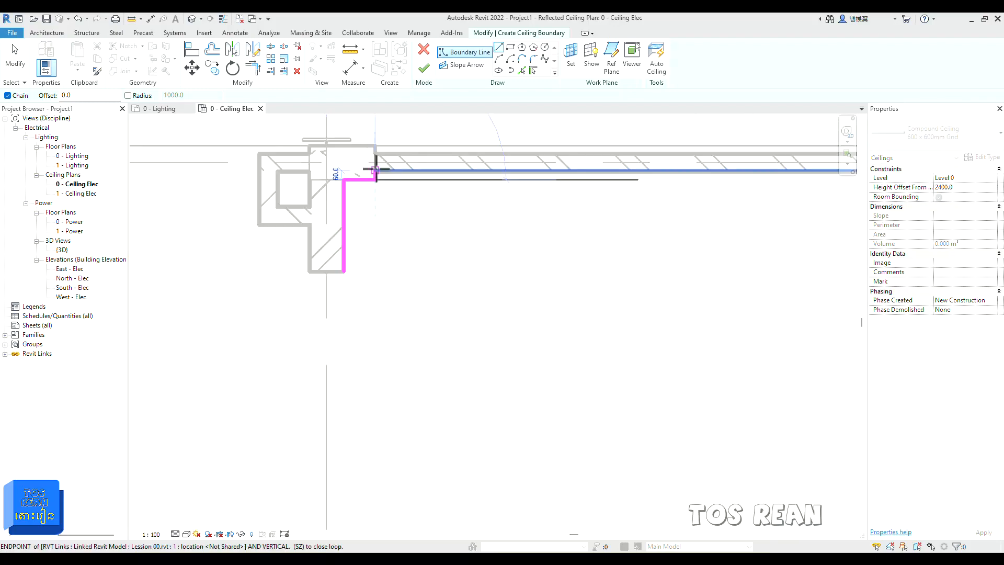
left_click(375, 170)
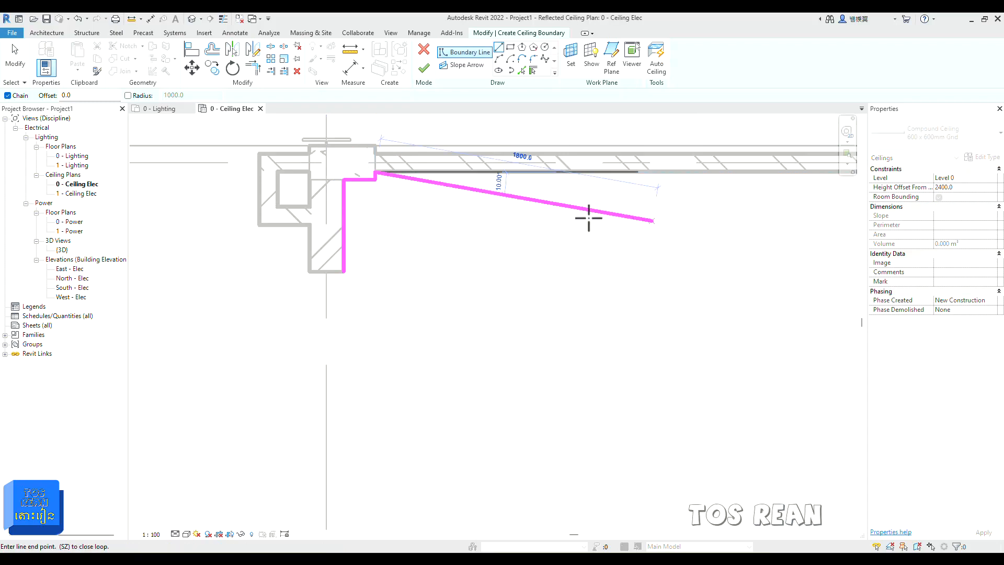
Continue the ceiling boundary along the inner face of the grid 1 wall and around the boxed corner at grid B.
middle_click_drag(587, 215, 207, 231)
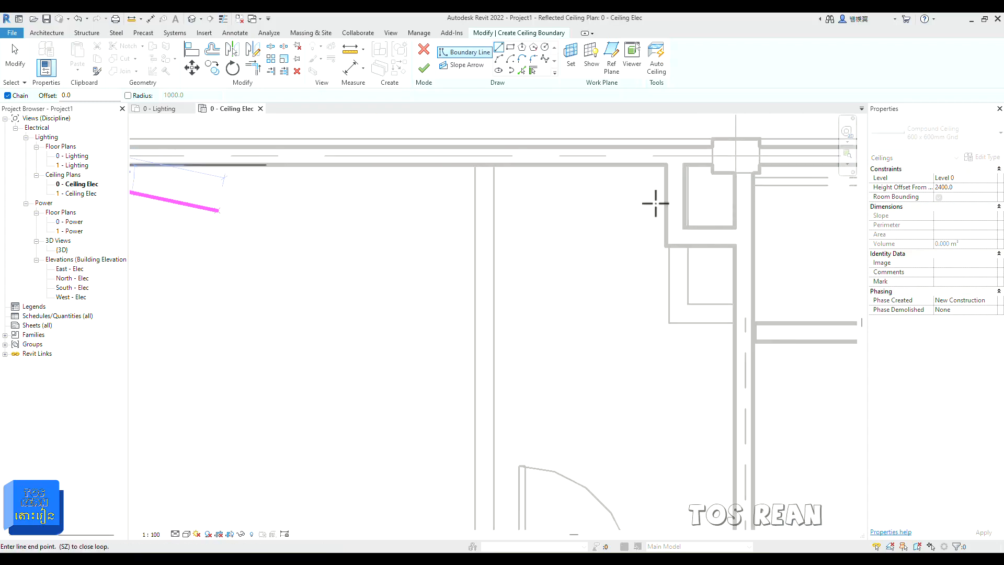
left_click(665, 165)
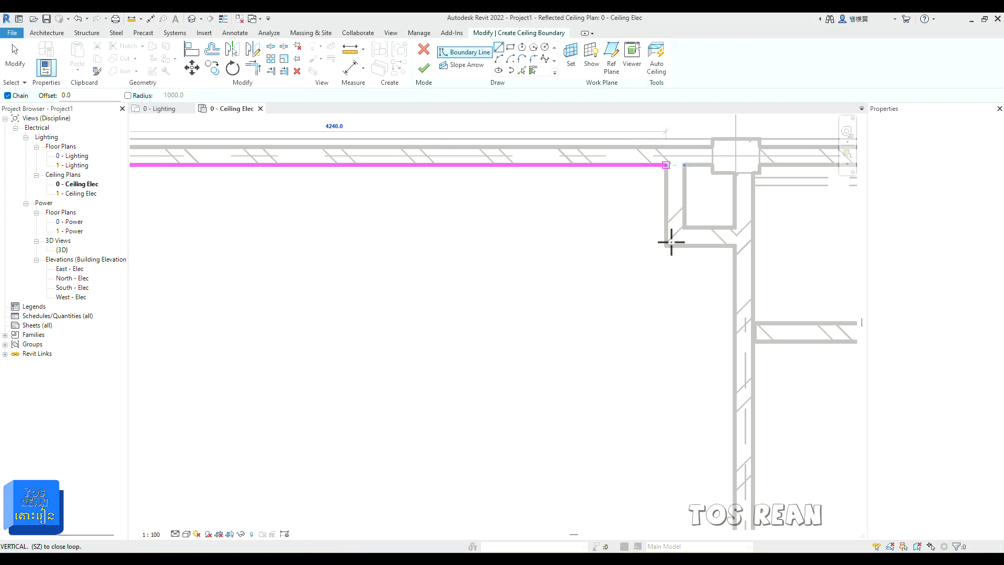
left_click(665, 246)
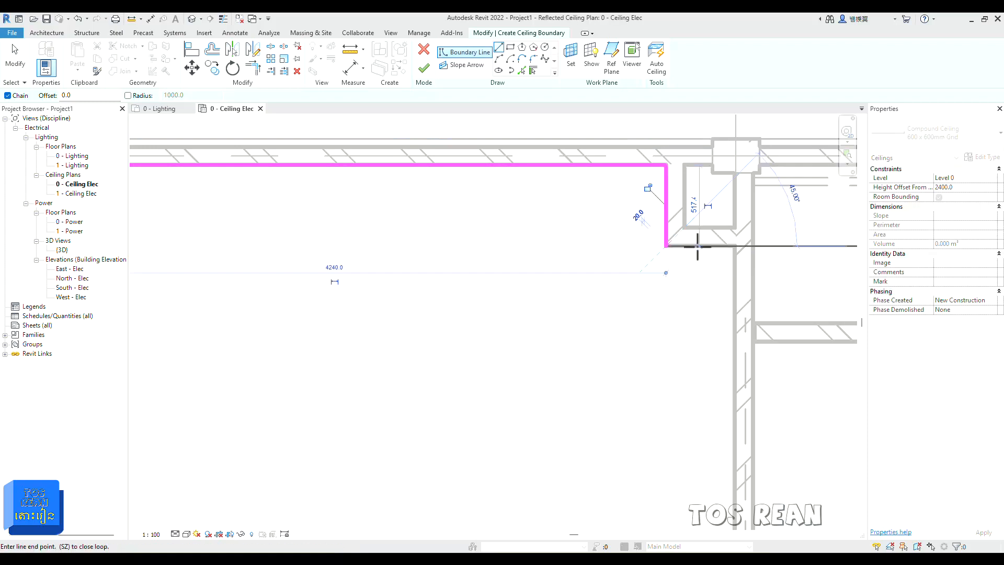
left_click(735, 245)
scroll(736, 286, "down", 2)
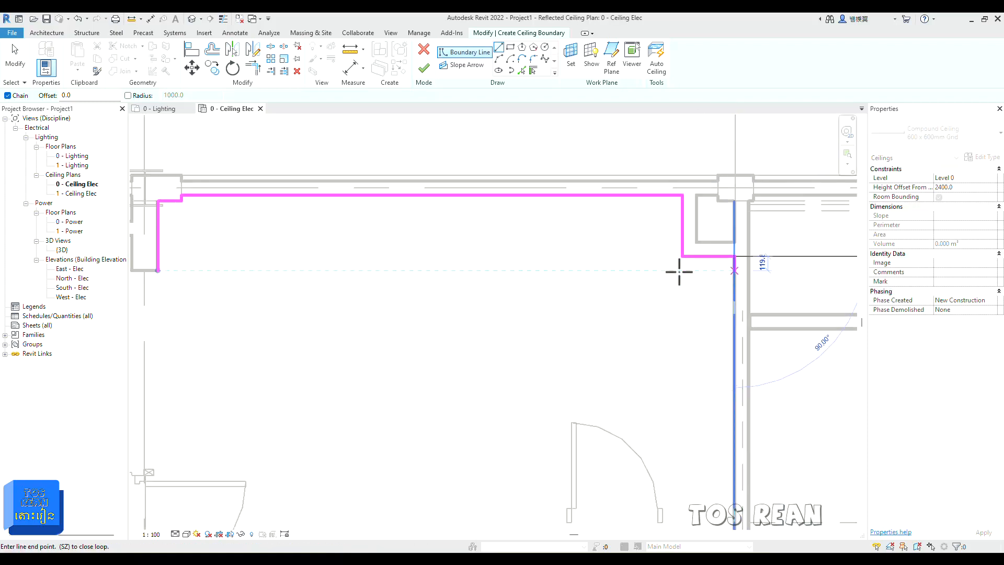
Trace the ceiling boundary down grid B to the grid 2 wall, then along that wall to the column at grid A.
middle_click_drag(719, 449, 669, 135)
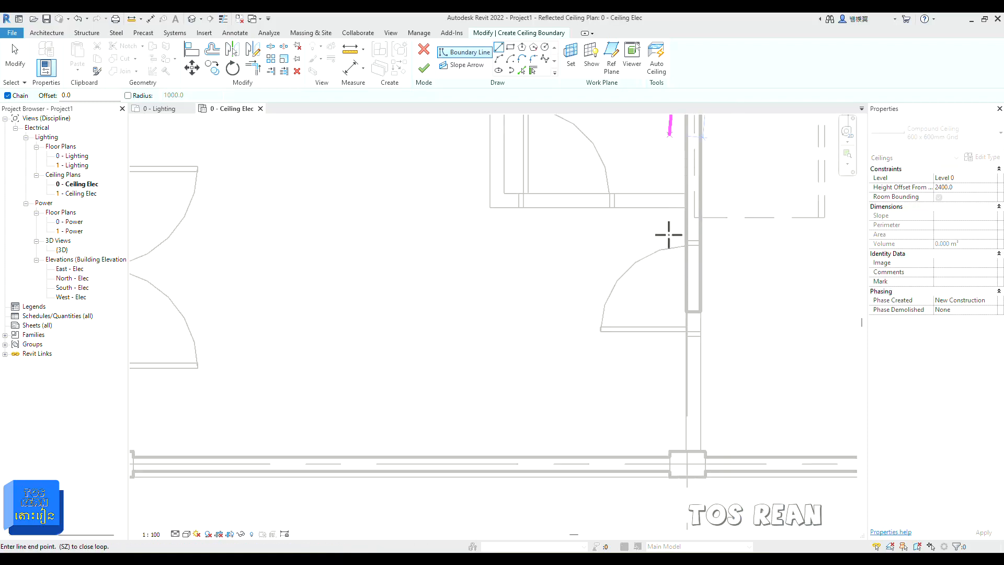
left_click(688, 451)
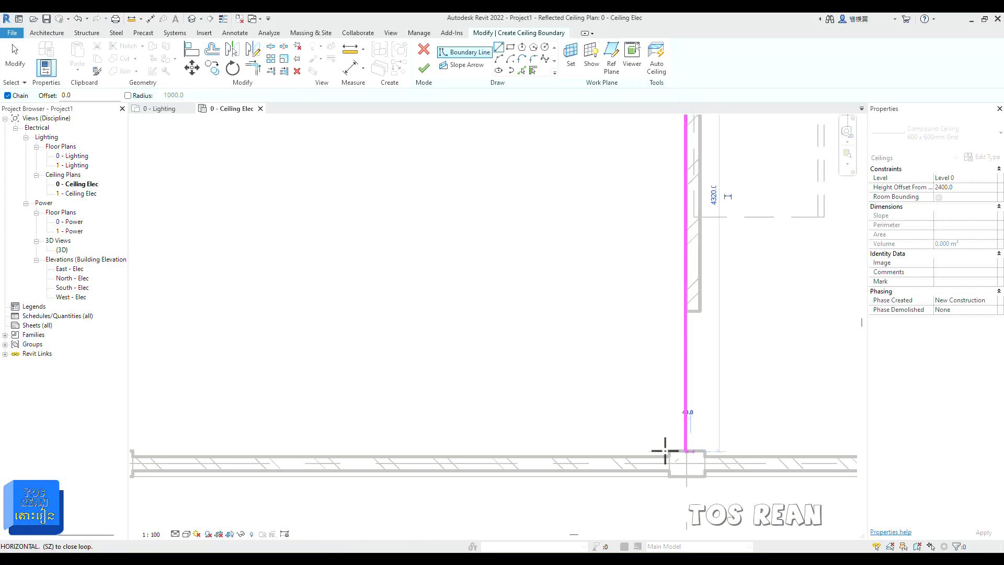
left_click(669, 451)
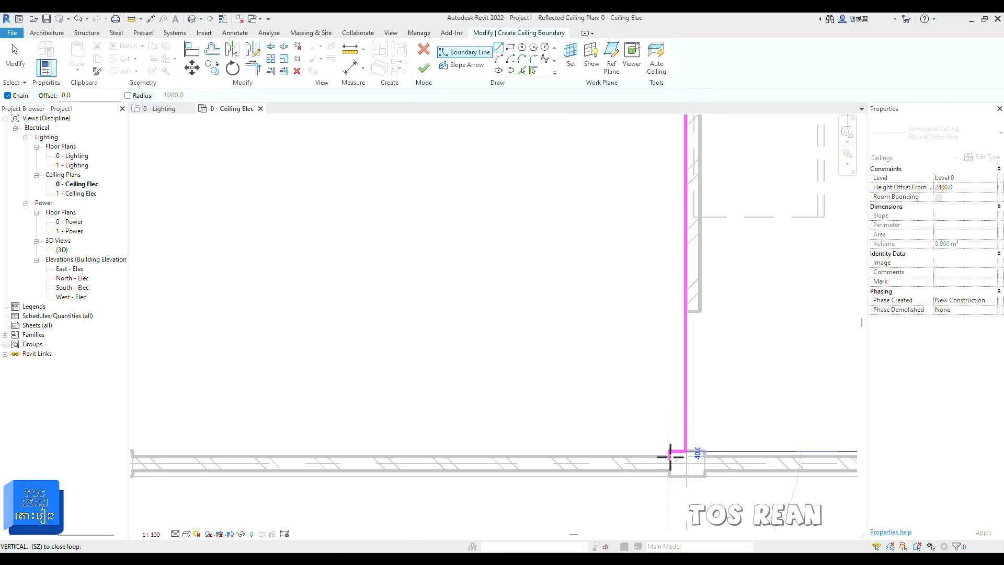
middle_click_drag(473, 455, 906, 462)
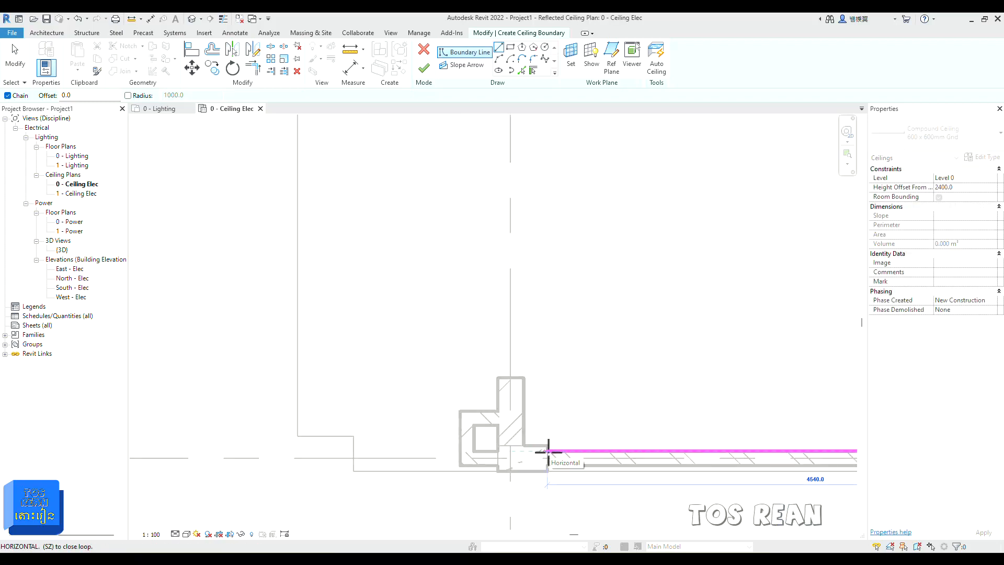
left_click(547, 449)
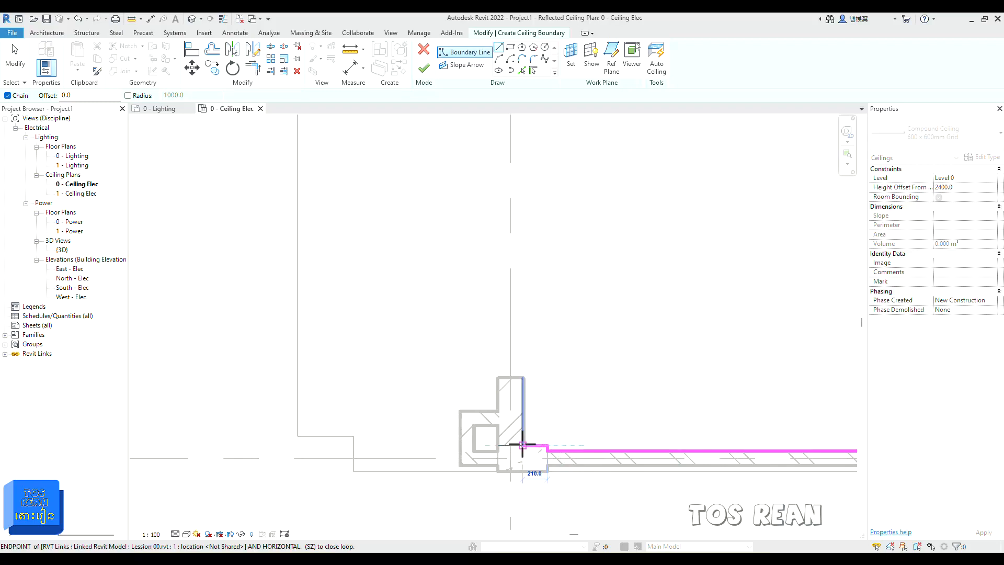
left_click(523, 444)
Close the ceiling boundary along grid A at its starting corner and finish the ceiling sketch.
mouse_move(532, 284)
middle_mouse_down()
mouse_move(539, 265)
mouse_move(532, 497)
middle_mouse_up()
left_click(512, 264)
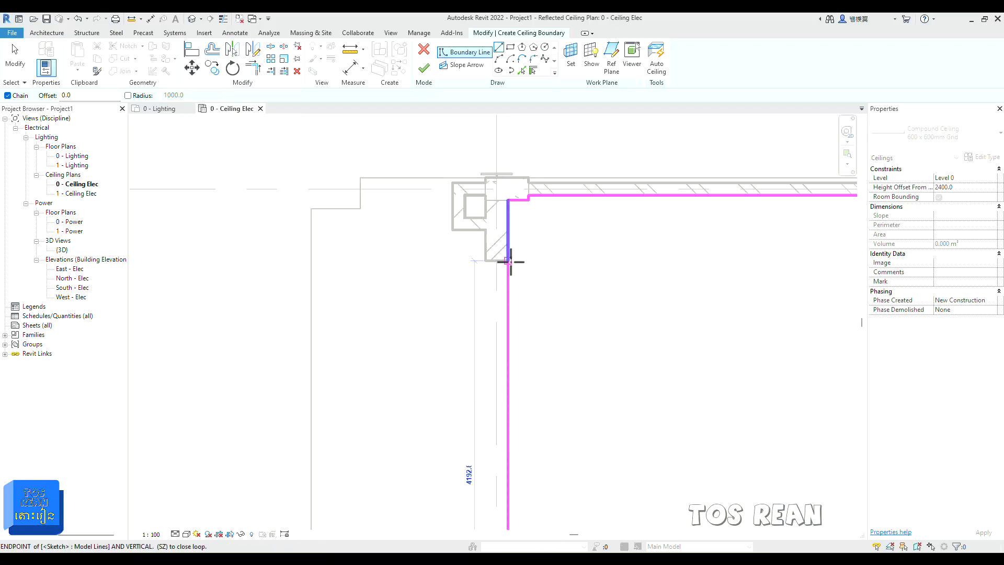
left_click(424, 67)
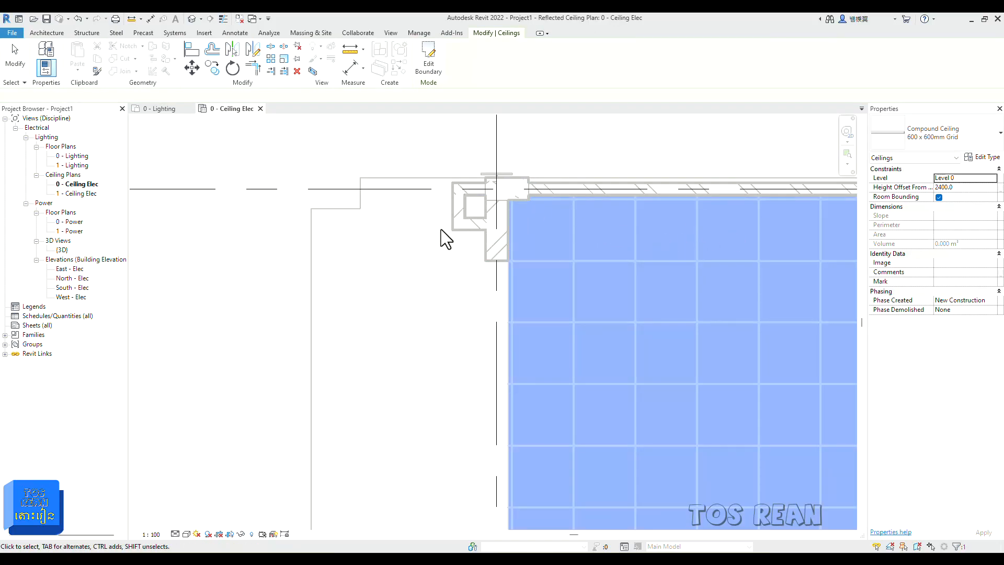
scroll(444, 238, "down", 3)
left_click(310, 250)
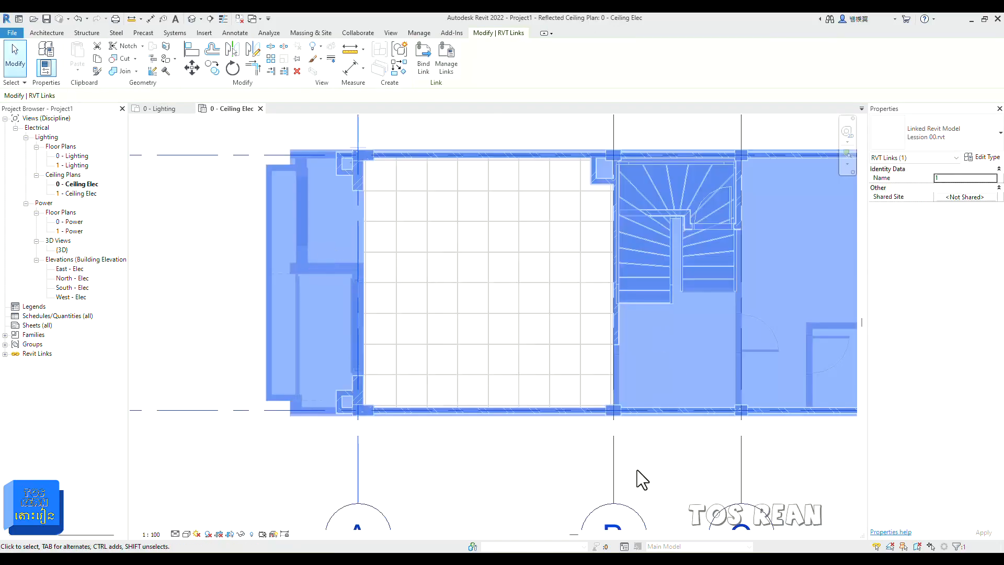
left_click(578, 468)
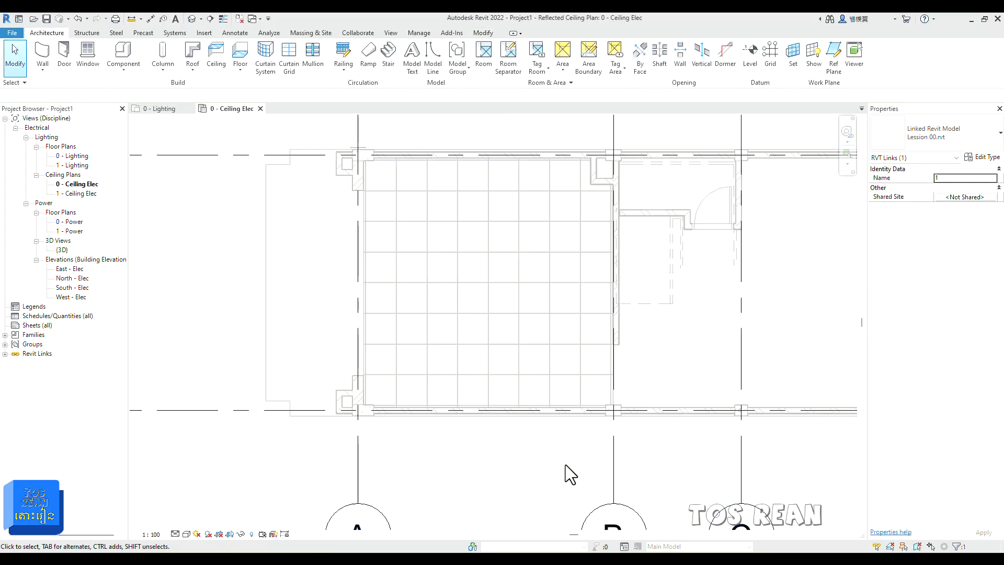
Open the {3D} view and examine the linked building around the ground-floor ceiling from the side.
left_click(63, 250)
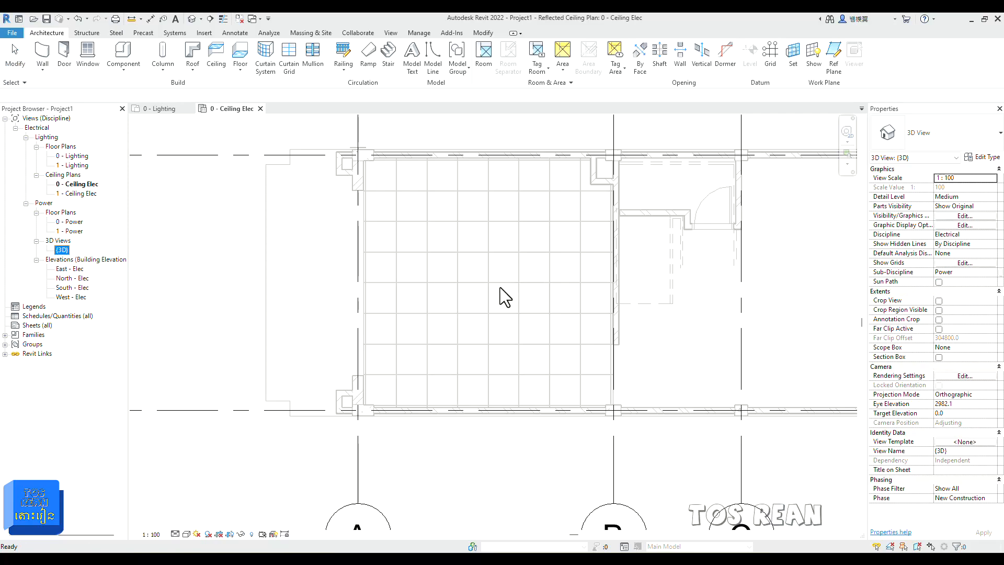
scroll(499, 297, "down", 2)
double_click(63, 250)
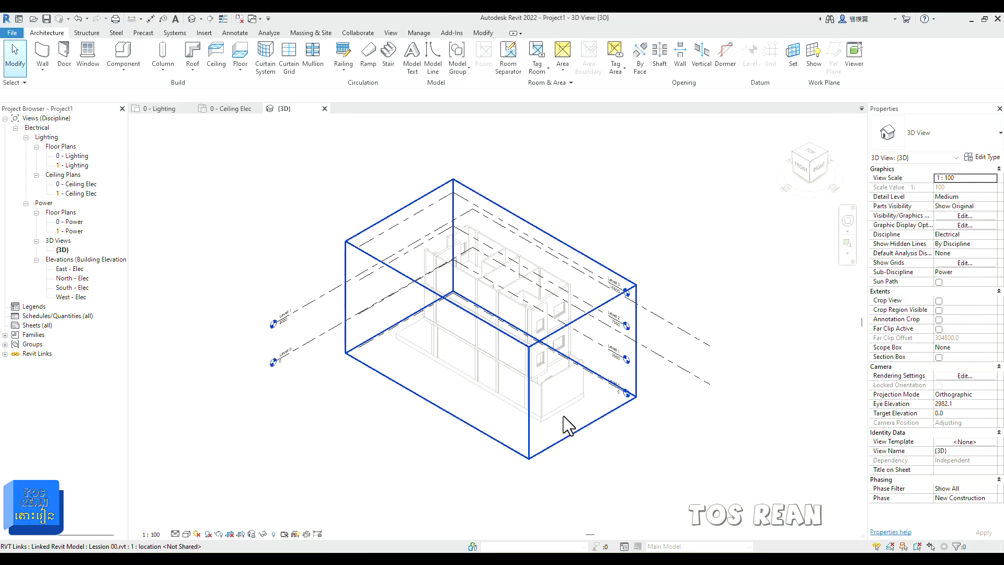
middle_click_drag(638, 417, 583, 410, "shift")
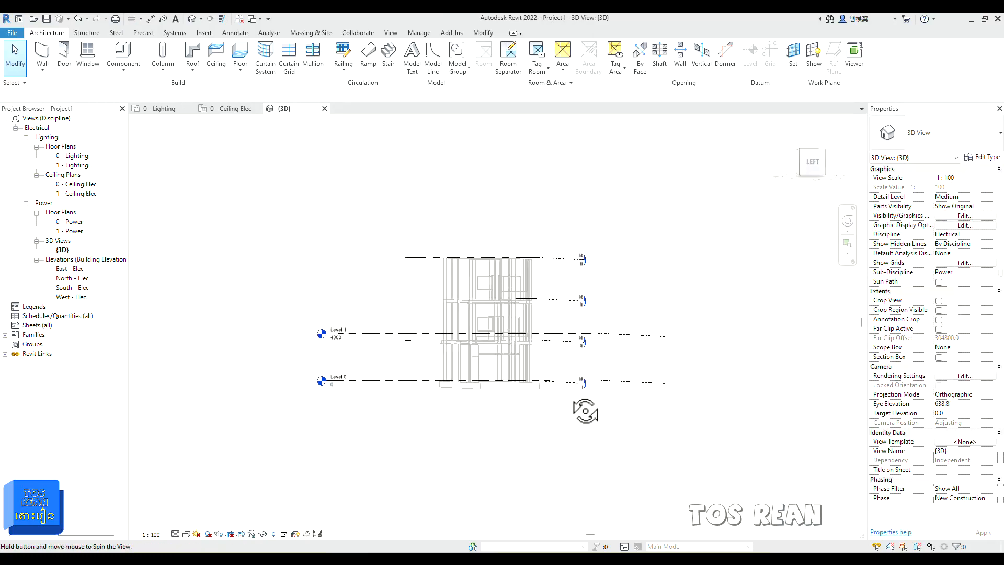
scroll(499, 371, "up", 5)
scroll(484, 349, "up", 4)
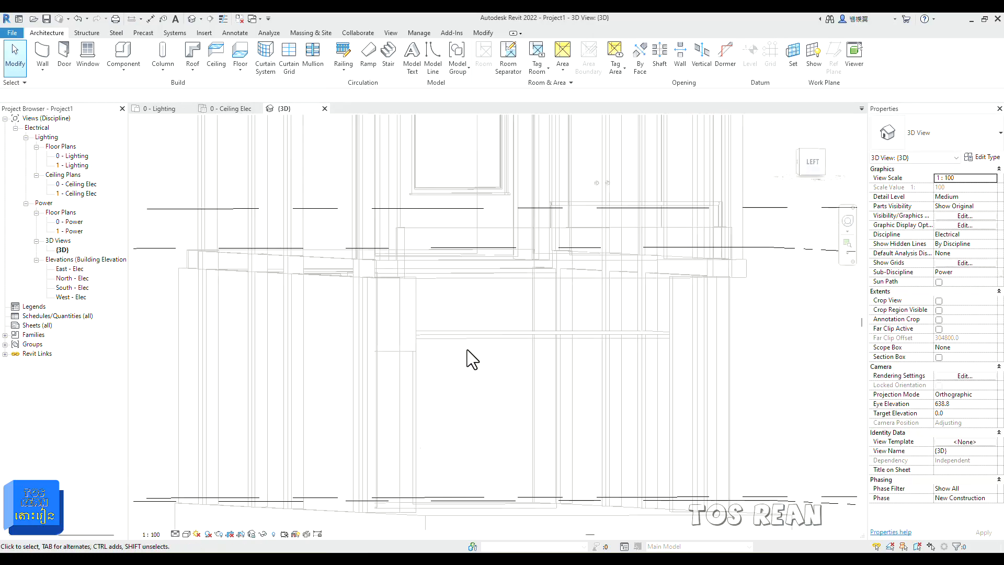
middle_click_drag(437, 385, 377, 411, "shift")
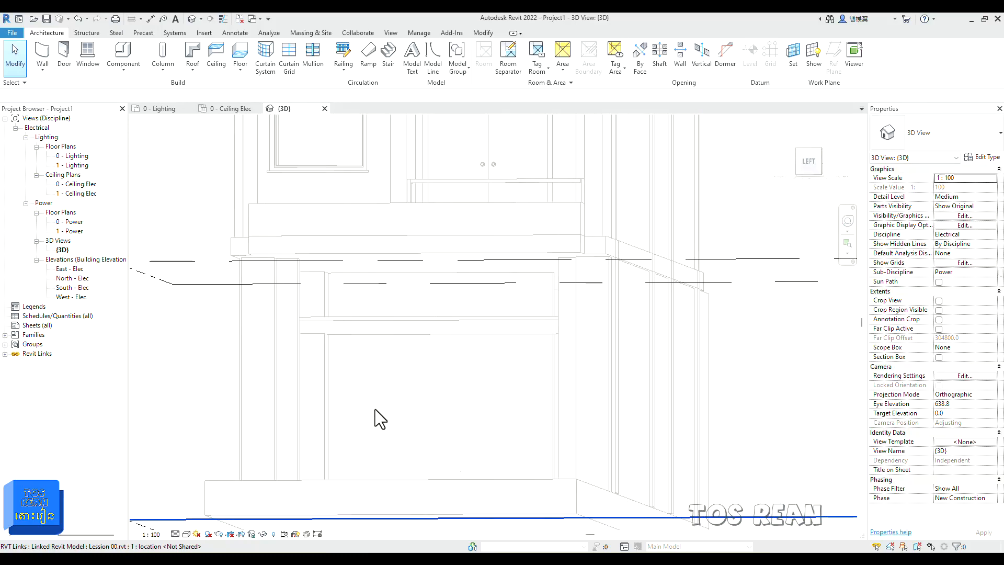
Change the 3D view's visual style and examine the ground floor from a slightly raised angle.
left_click(186, 533)
left_click(204, 501)
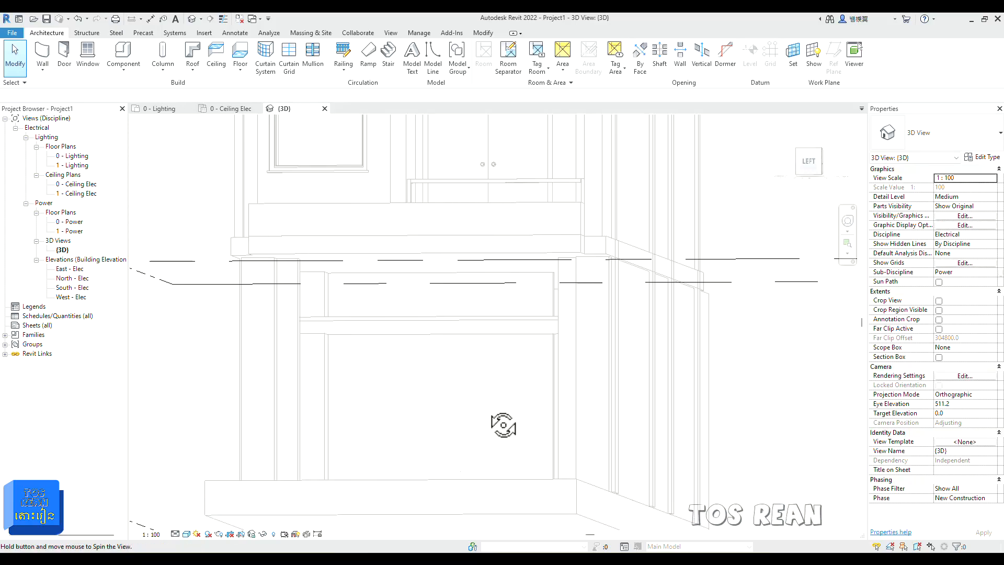
middle_click_drag(502, 422, 423, 443, "shift")
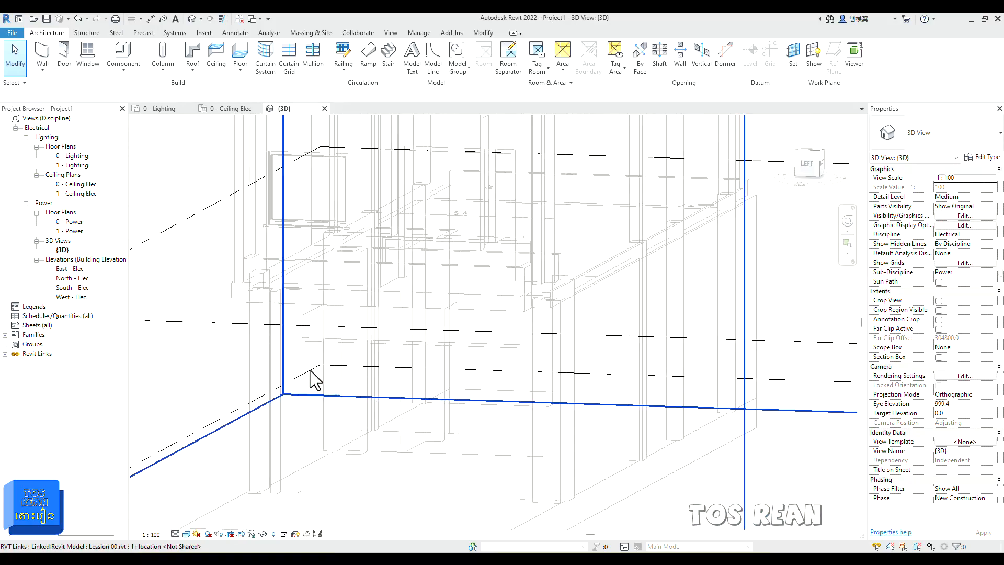
Return to the 0 - Ceiling Elec plan and examine the grid ceiling against the linked model.
double_click(78, 184)
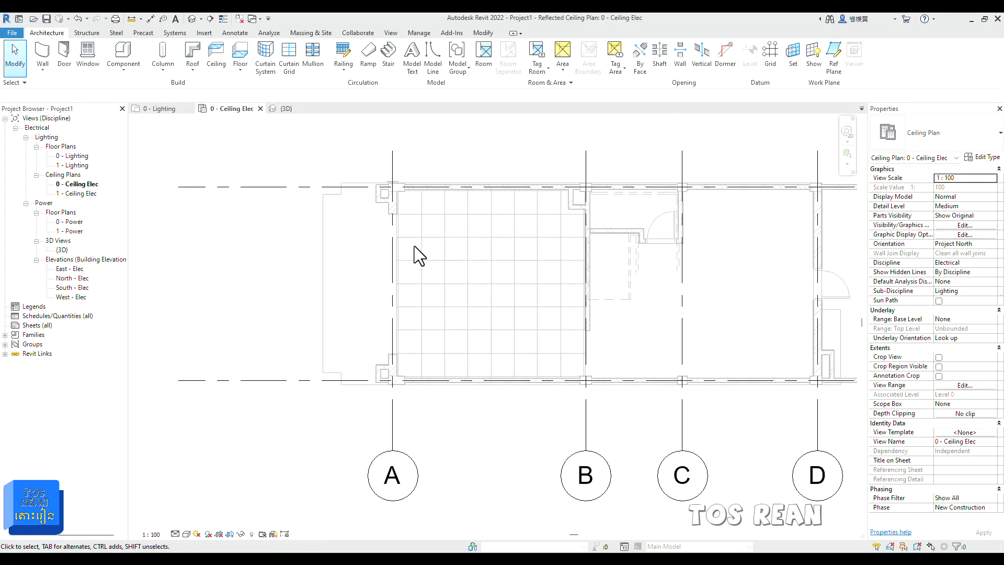
left_click(397, 240)
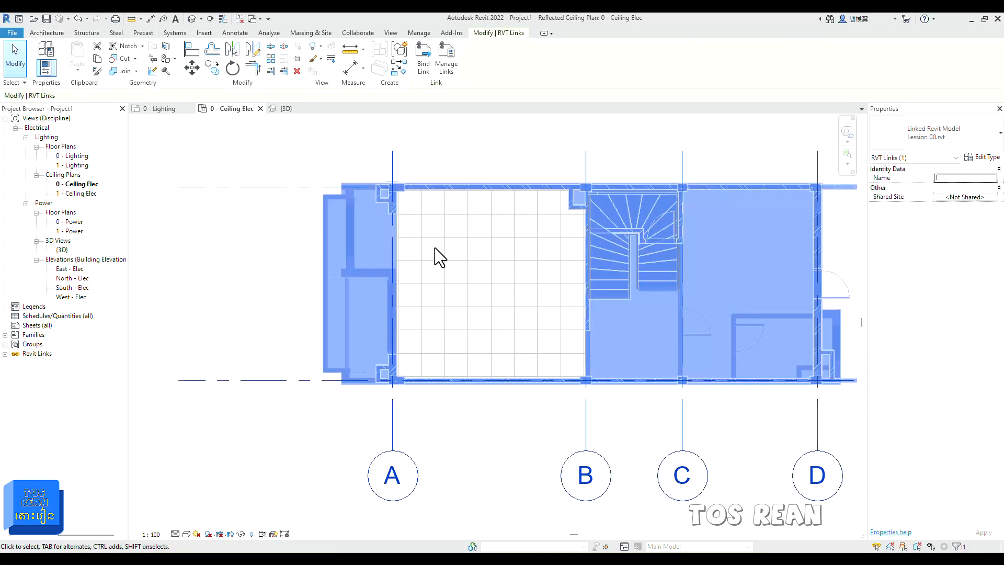
left_click(484, 457)
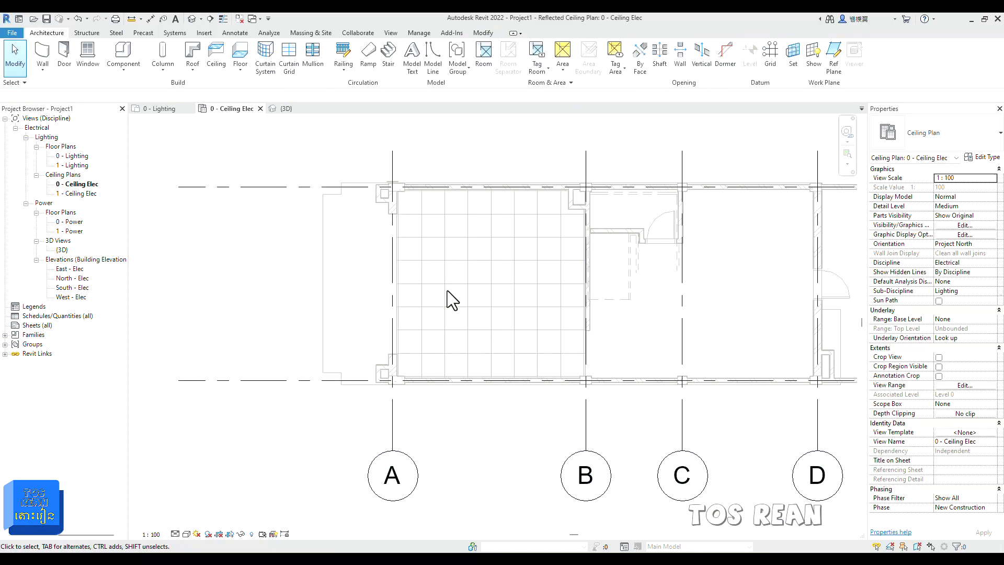
left_click(425, 292)
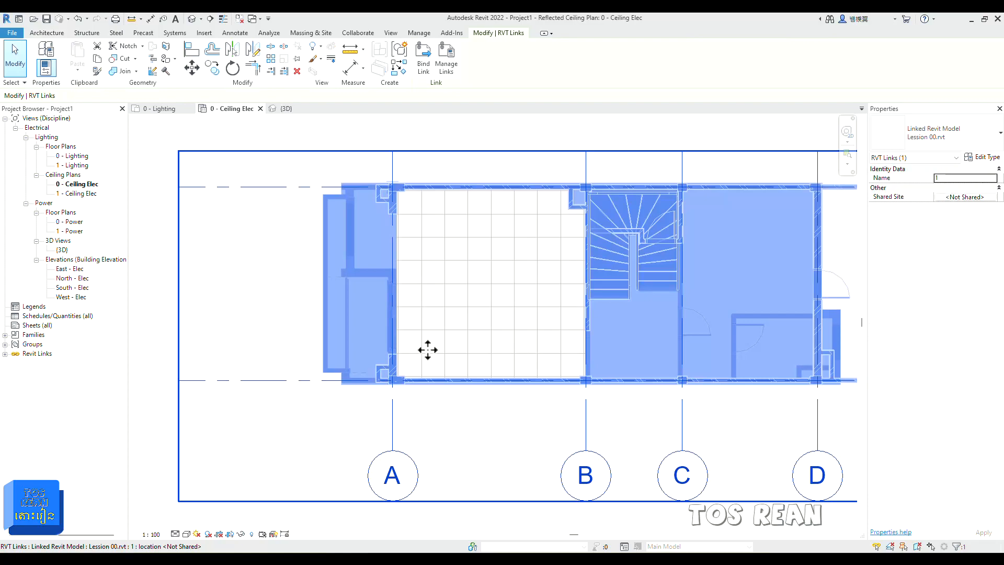
left_click(505, 459)
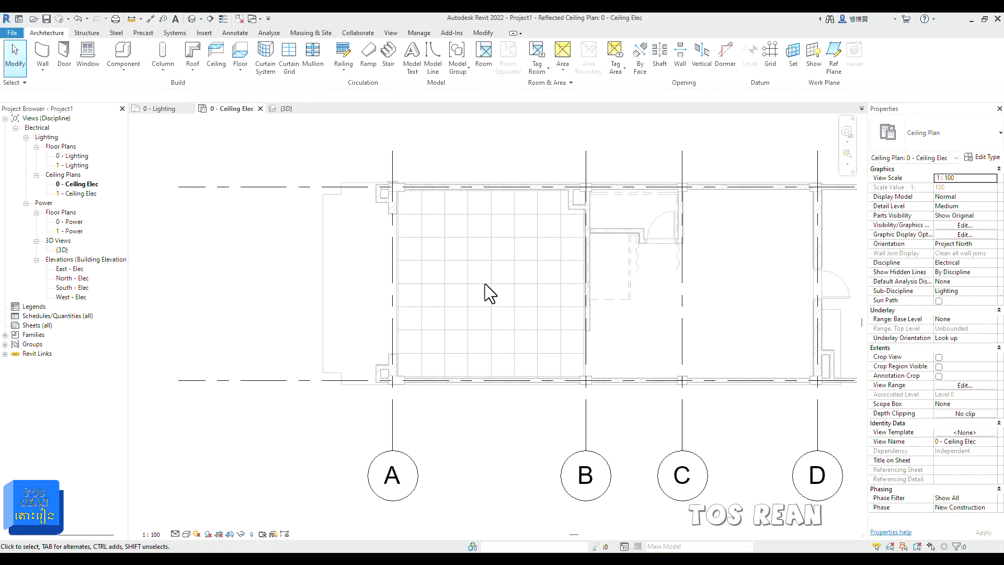
double_click(84, 156)
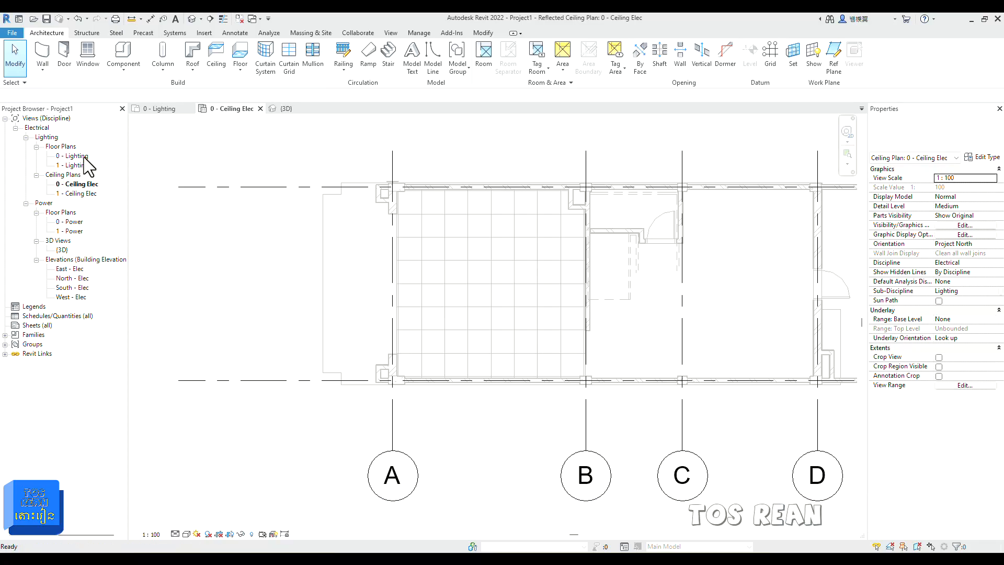
scroll(445, 261, "up", 2)
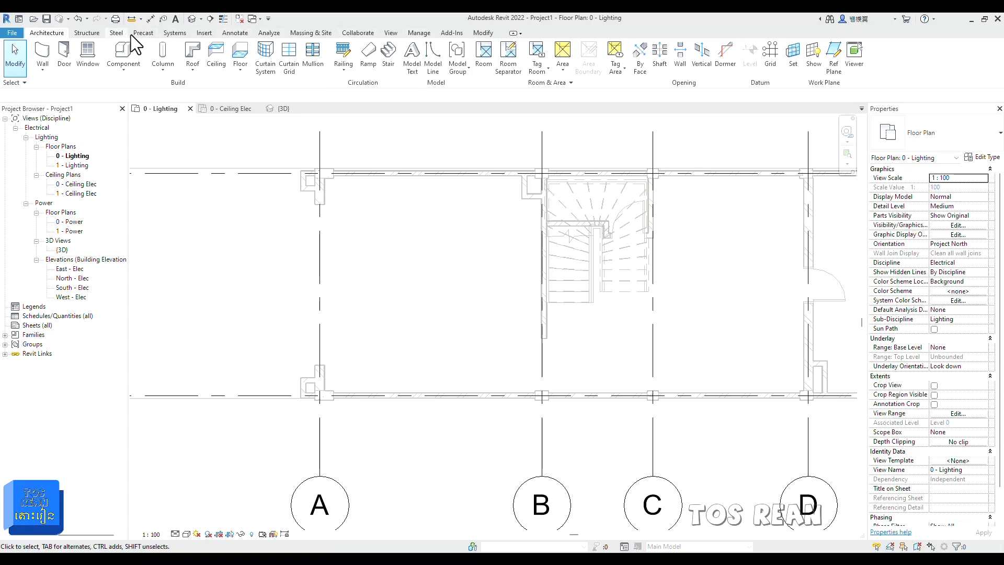
left_click(203, 33)
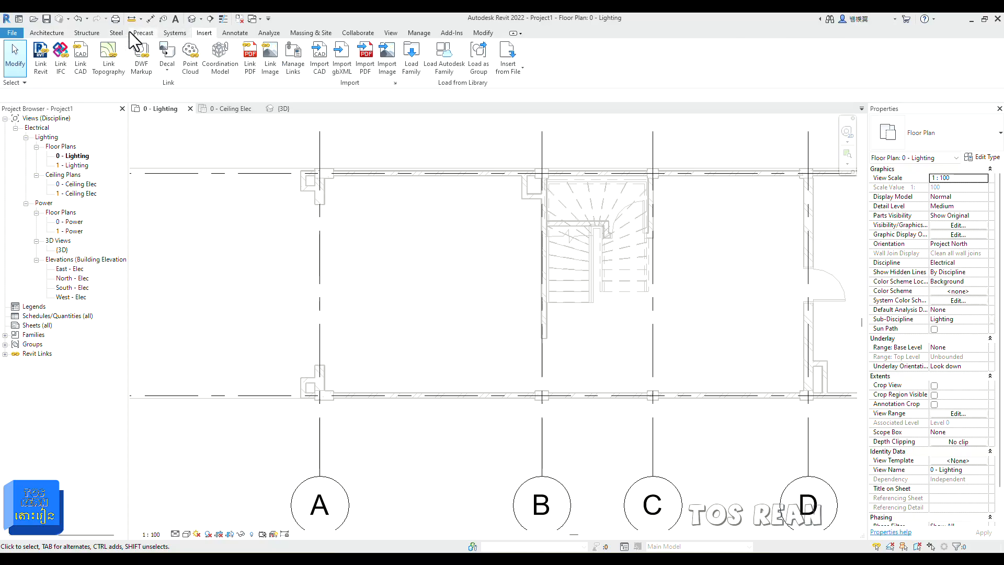
left_click(175, 33)
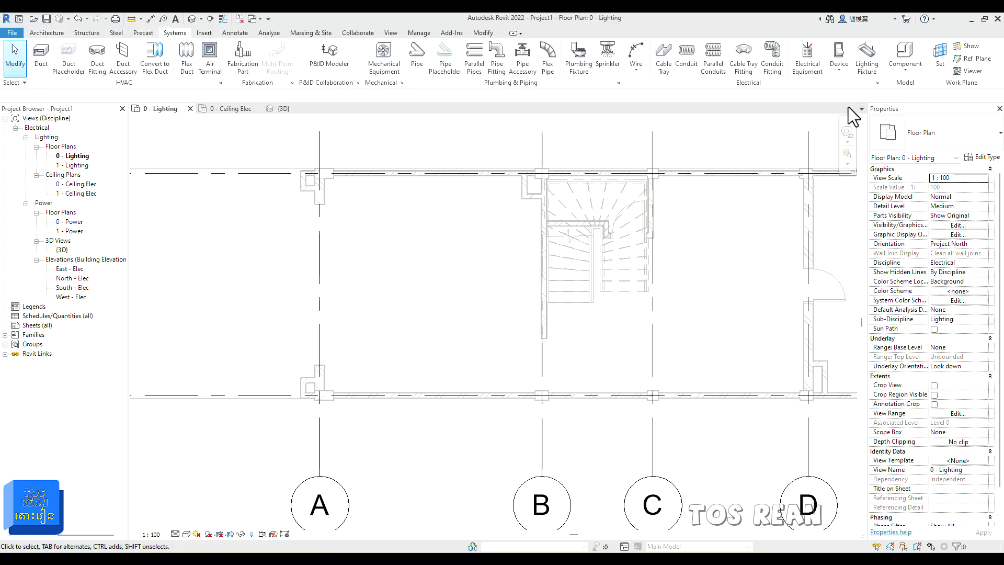
left_click(866, 59)
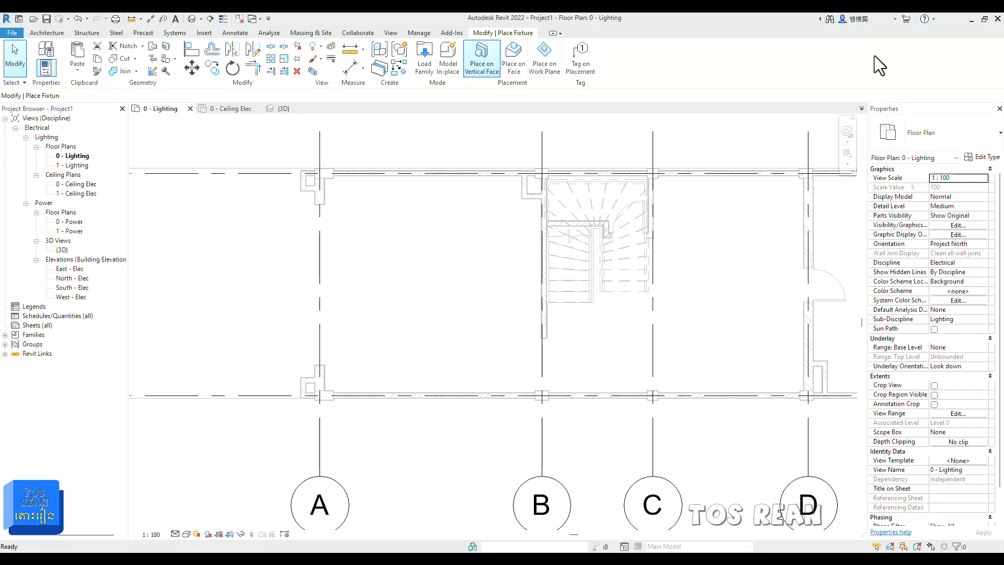
left_click(998, 137)
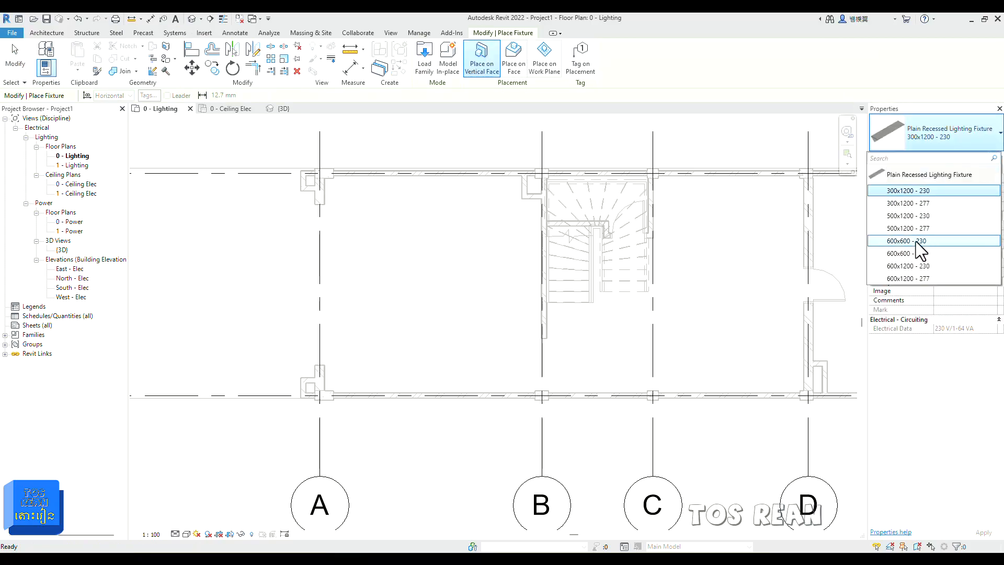
left_click(918, 241)
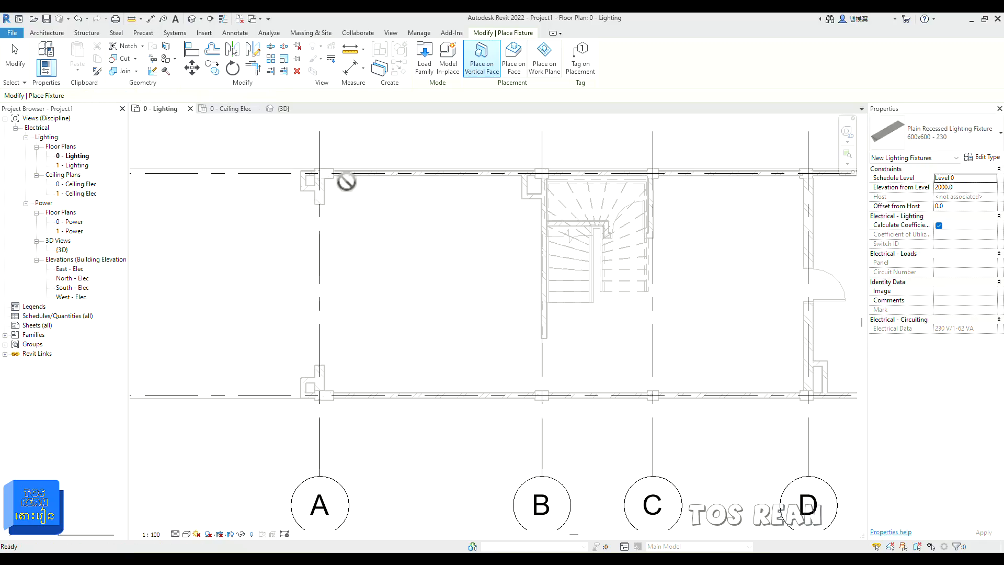
key("Escape")
In the 0 - Ceiling Elec plan, place two 600x1200 - 230 Plain Recessed Lighting Fixtures lengthwise in a row across the ceiling's grid 1 half.
left_click(234, 109)
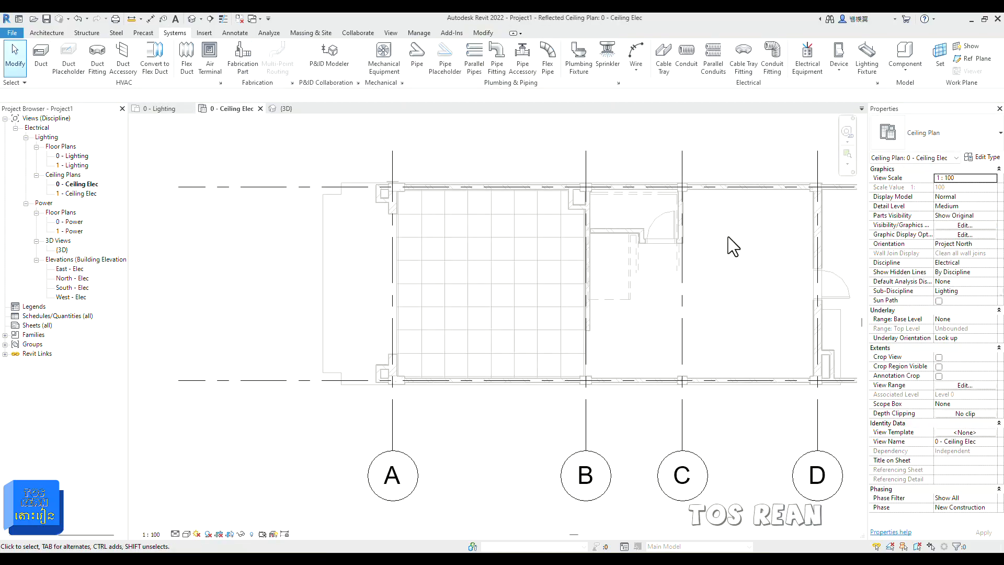
left_click(867, 55)
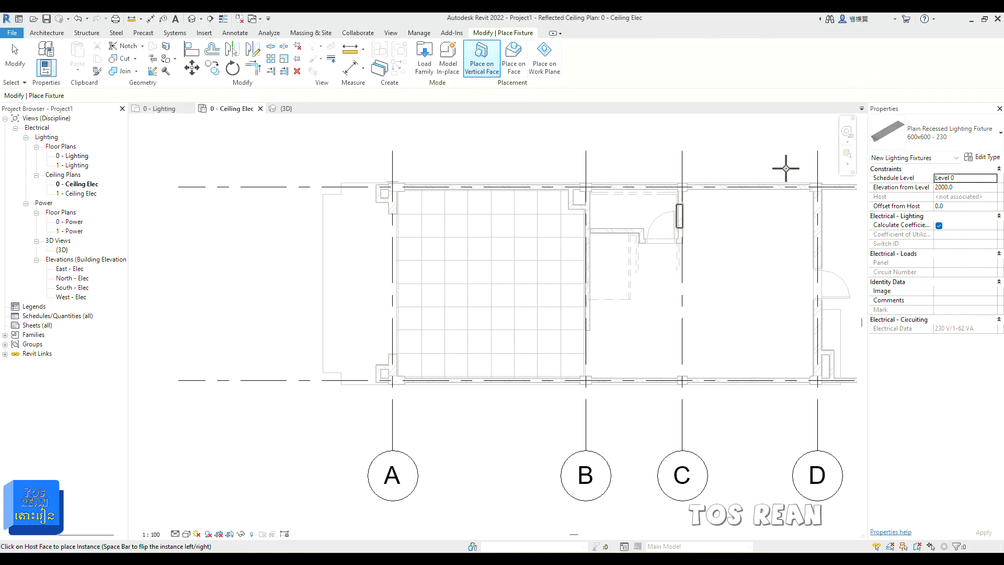
left_click(1000, 137)
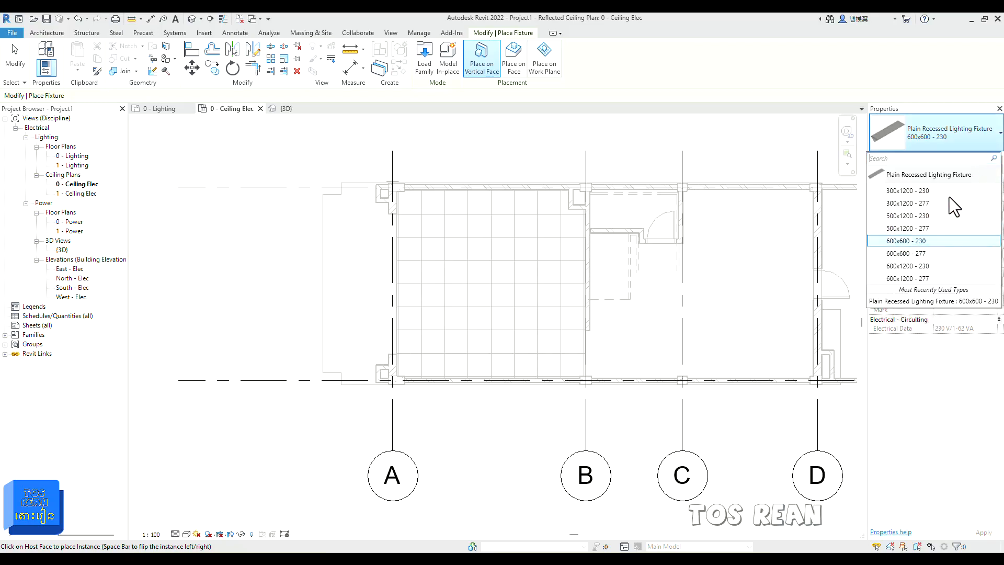
left_click(934, 267)
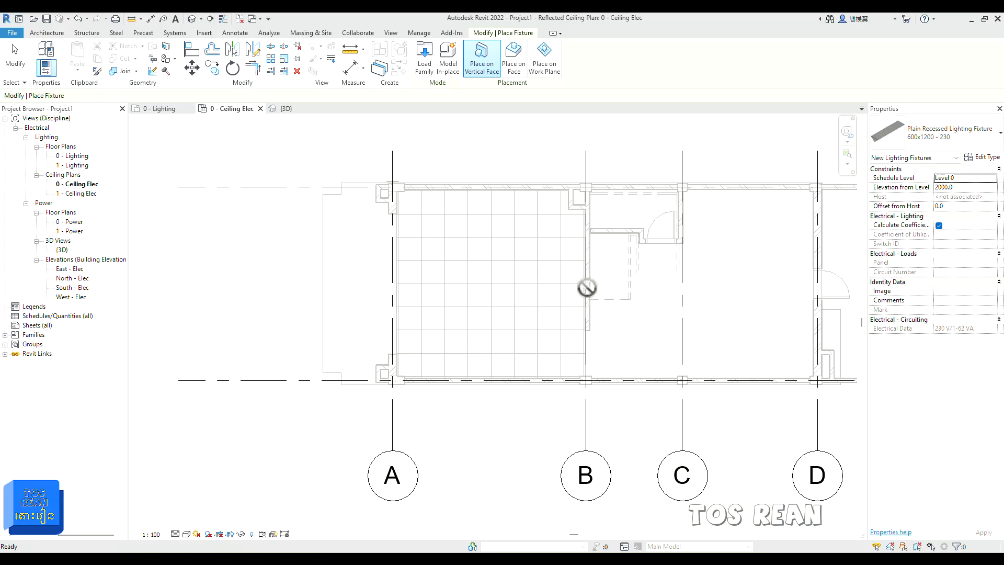
scroll(445, 277, "up", 1)
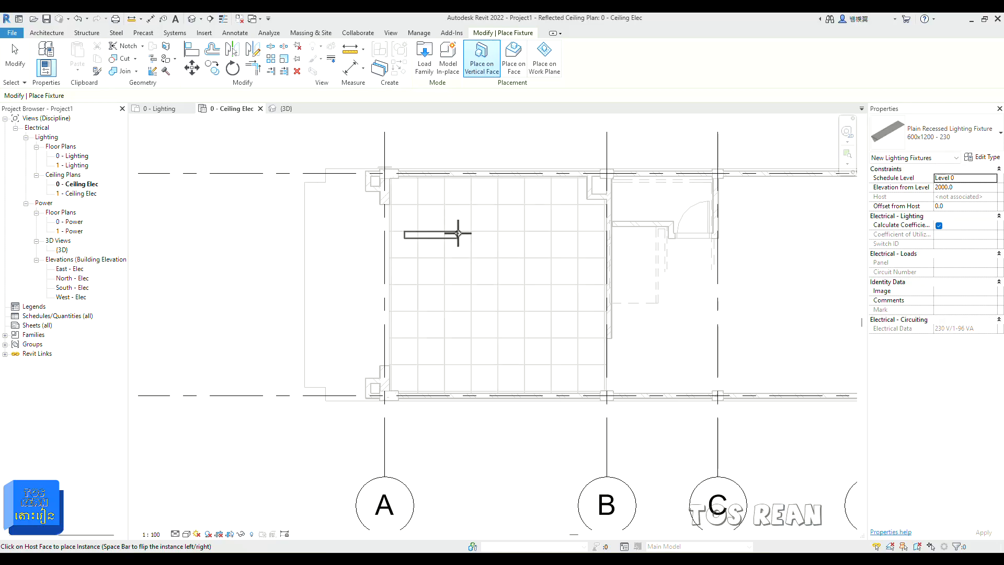
left_click(461, 234)
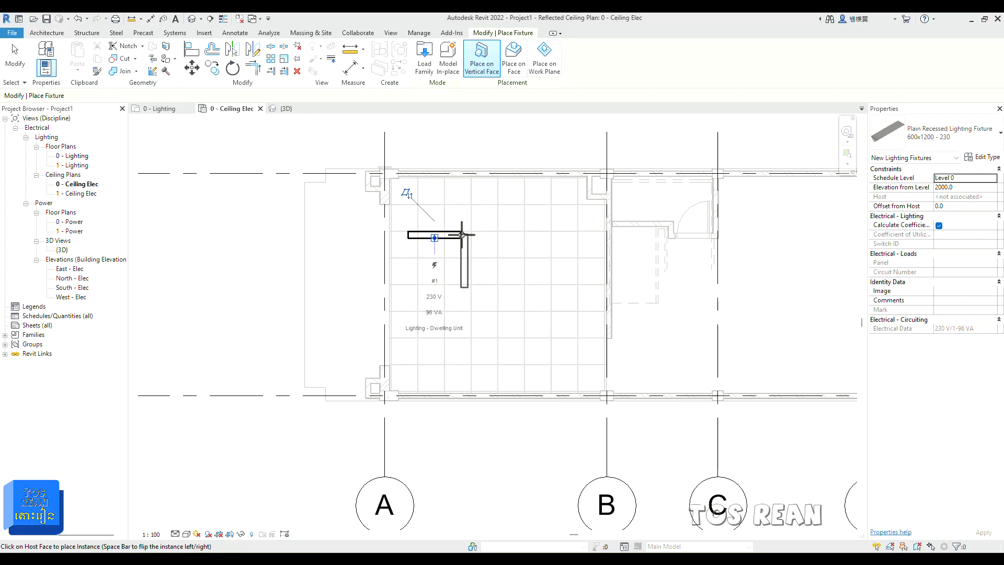
left_click(578, 234)
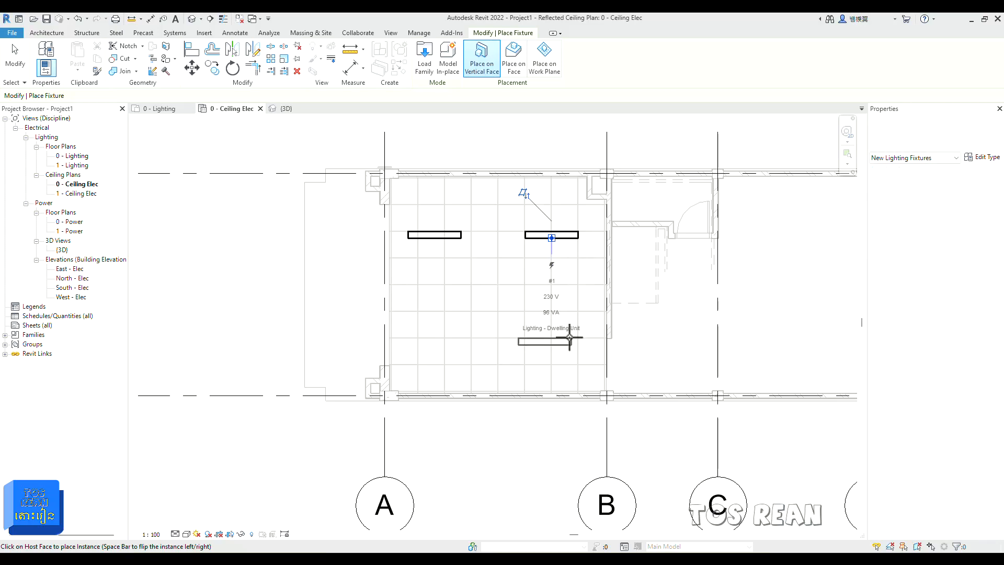
Place two more 600x1200 - 230 fixtures in a matching row across the ceiling's grid 2 half and finish placing.
left_click(577, 341)
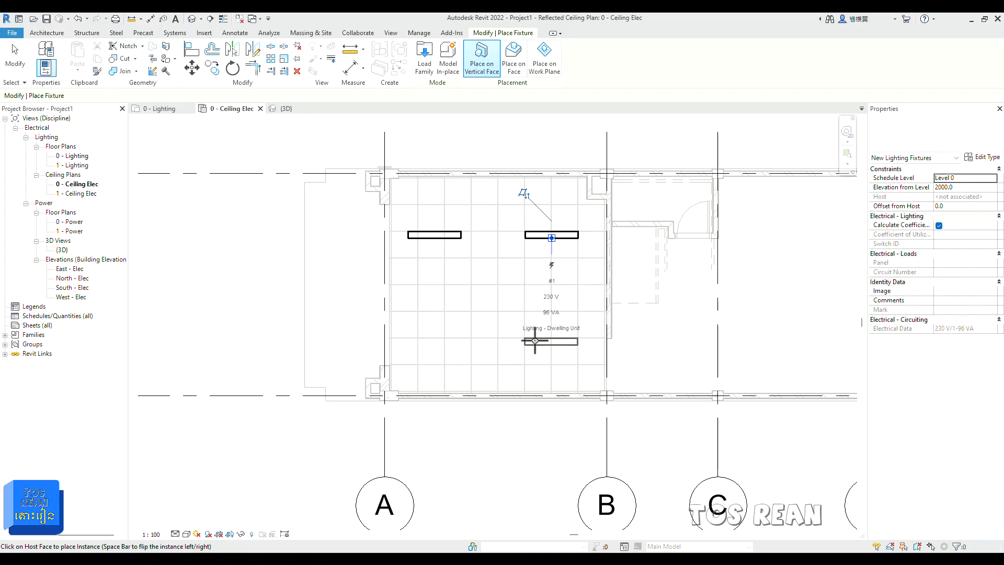
key("space")
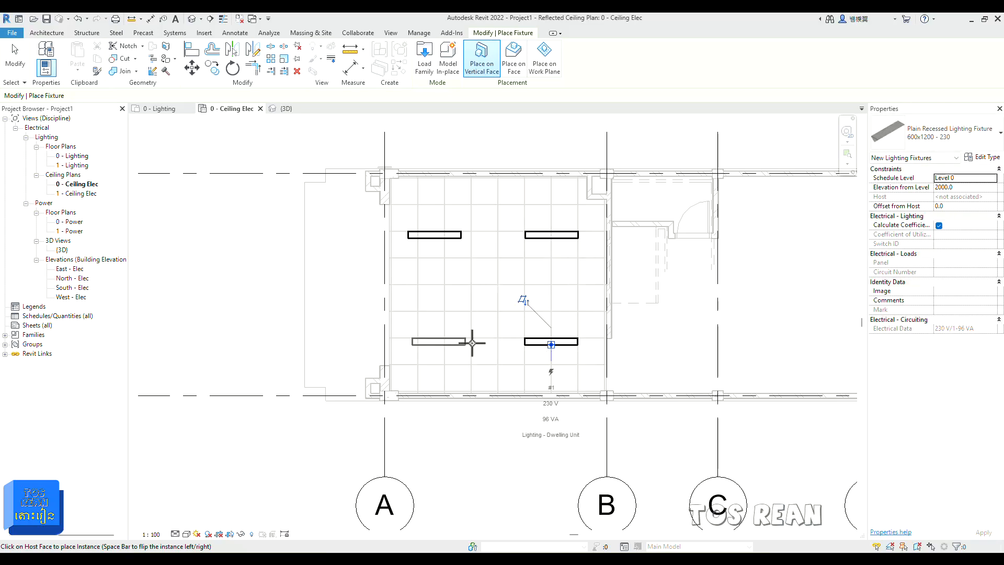
key("space")
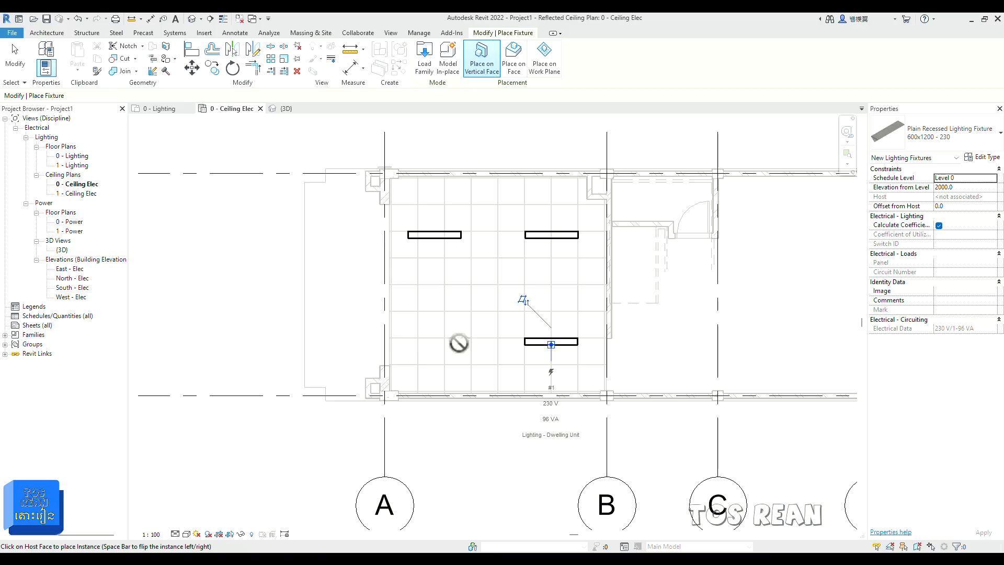
left_click(460, 343)
key("Escape")
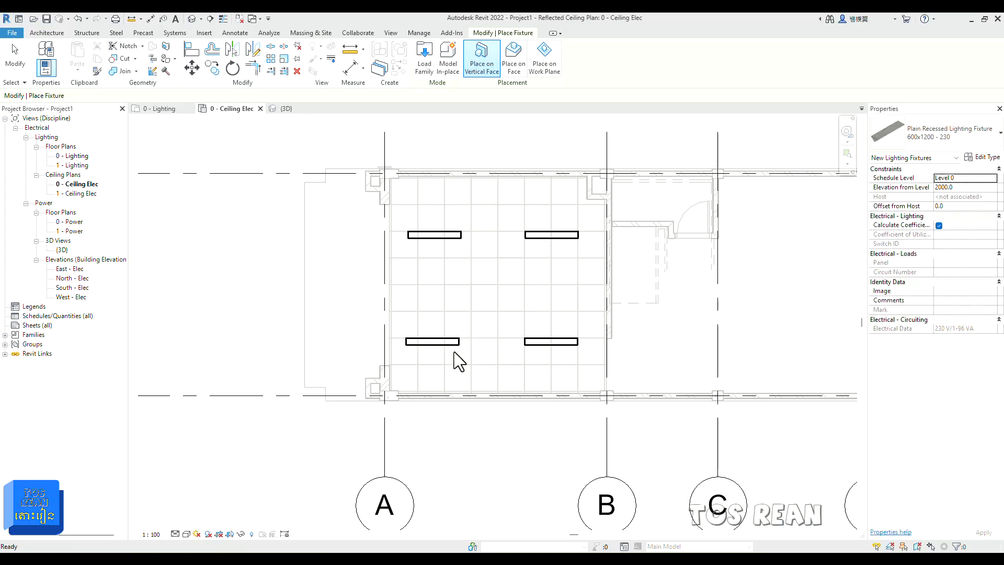
Move the two fixtures nearest grid A slightly towards grid B so they line up with the ceiling tile joints.
left_click(442, 355)
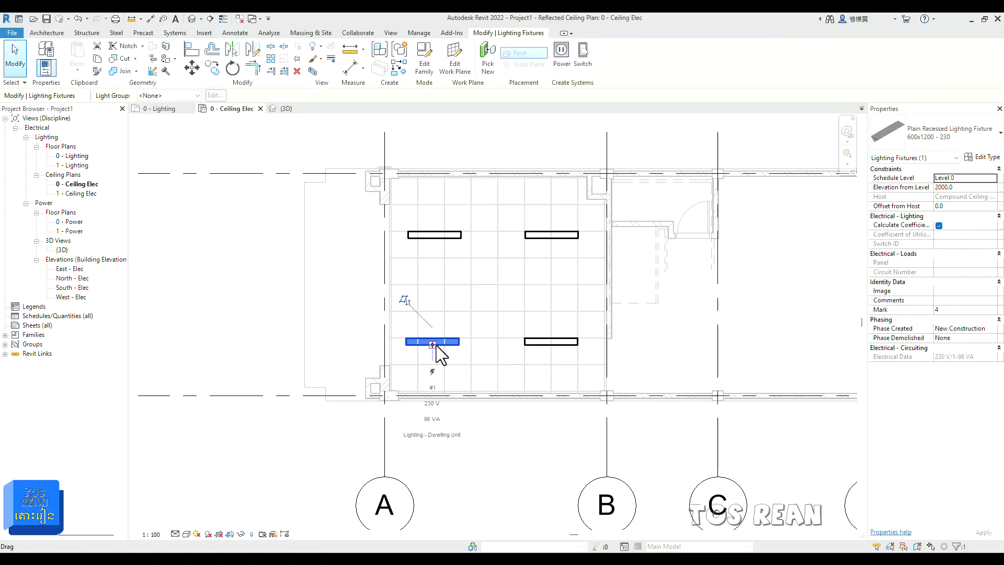
left_click_drag(433, 345, 444, 346)
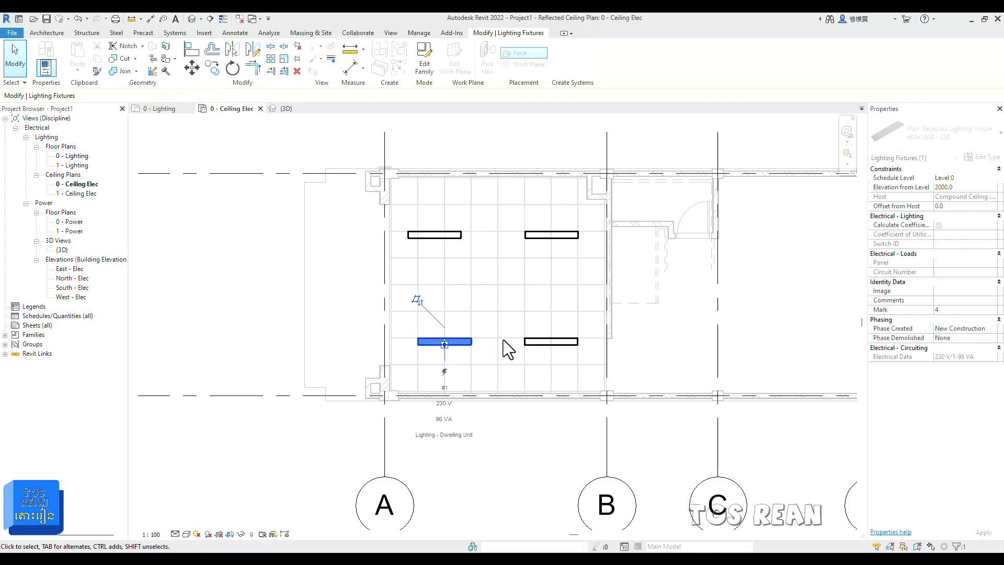
left_click(455, 239)
left_click_drag(437, 237, 445, 239)
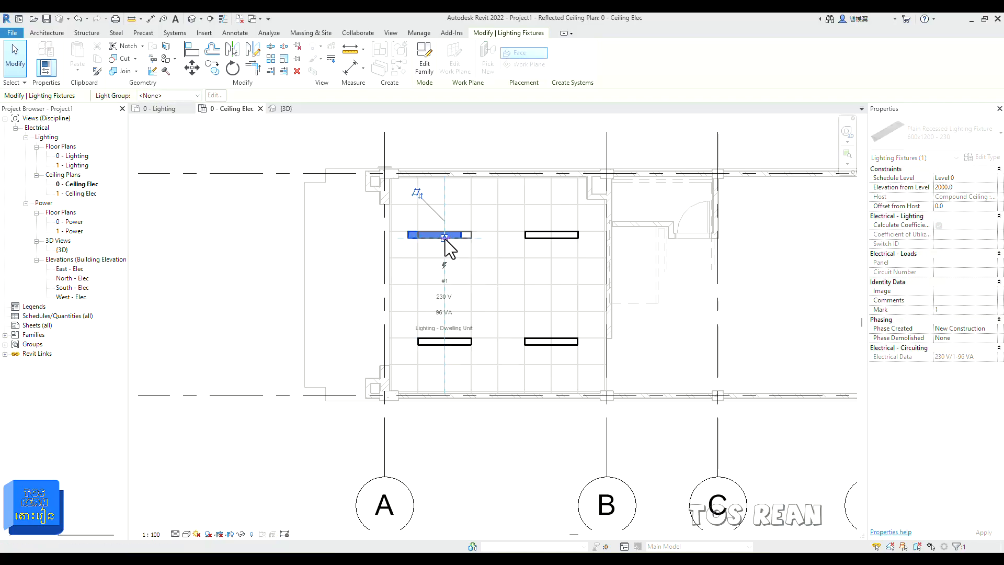
left_click(759, 302)
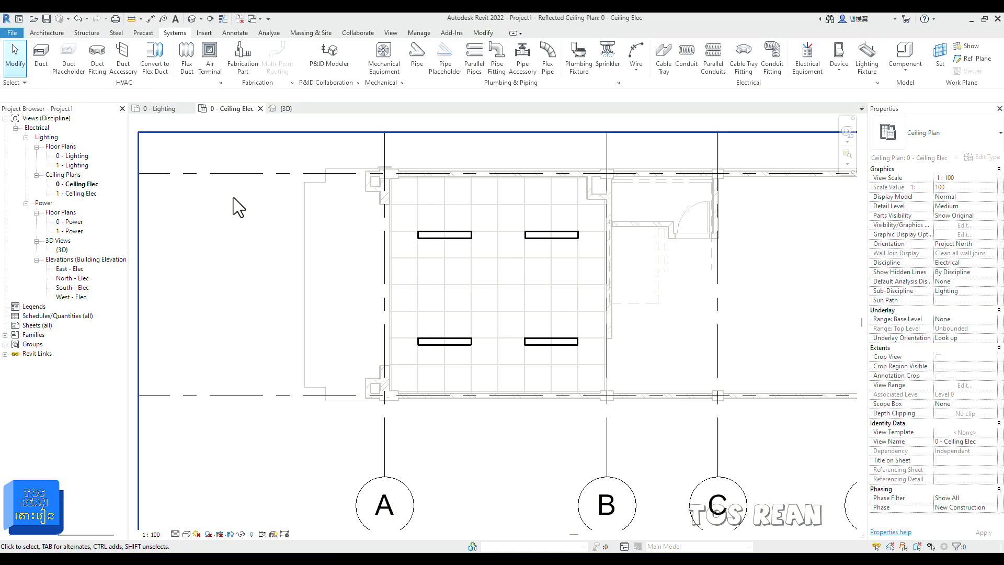
Examine the four light fixtures in the 0 - Lighting floor plan and again in the 0 - Ceiling Elec plan.
double_click(76, 156)
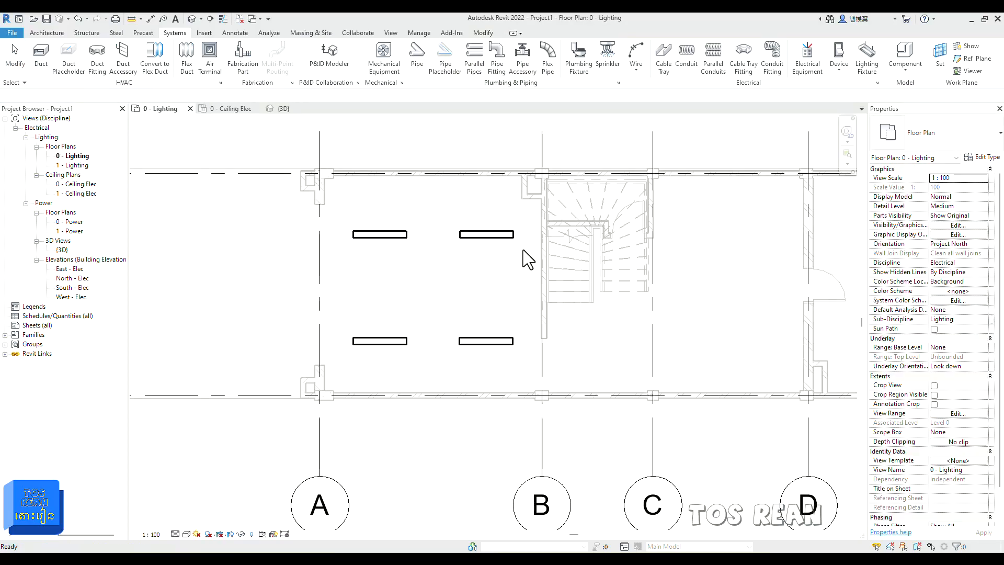
double_click(76, 185)
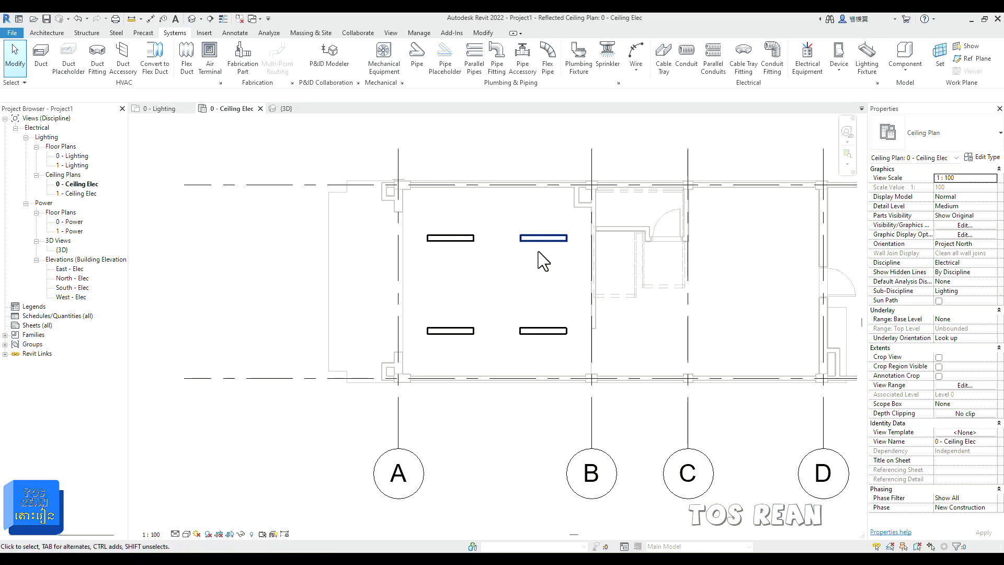
scroll(596, 289, "down", 1)
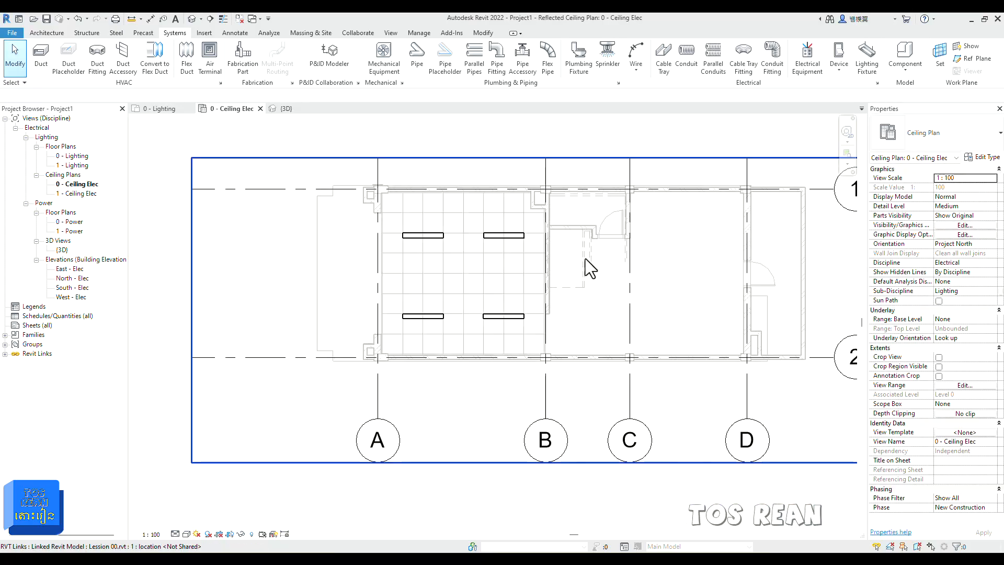
scroll(590, 268, "up", 1)
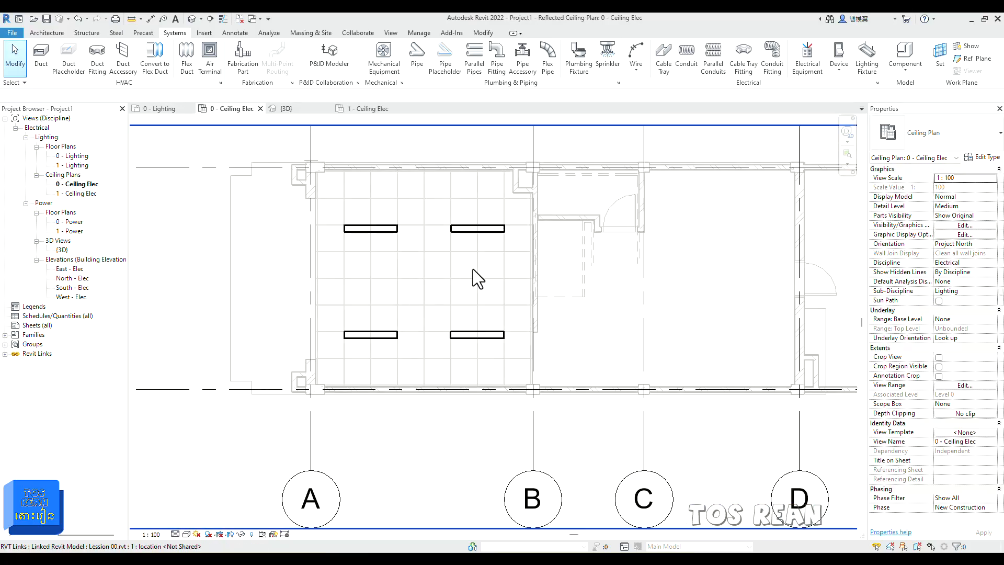
middle_click_drag(473, 277, 493, 298)
scroll(479, 294, "down", 2)
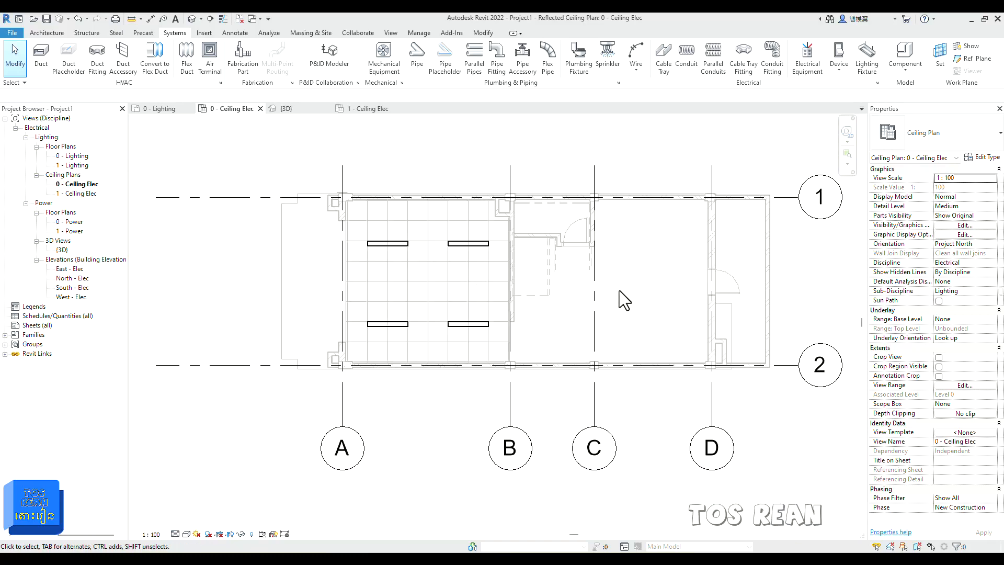
scroll(625, 303, "down", 1)
scroll(630, 298, "up", 1)
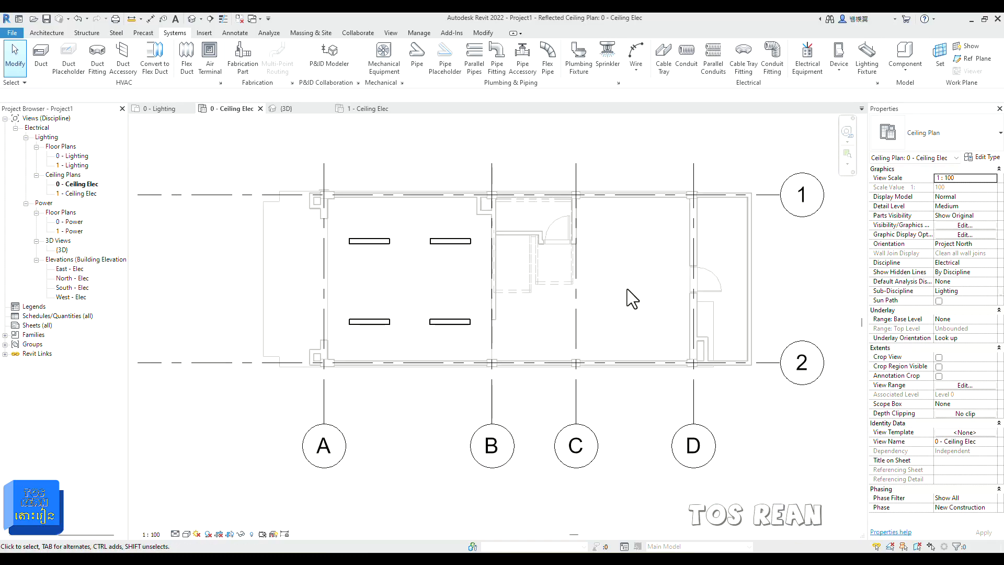